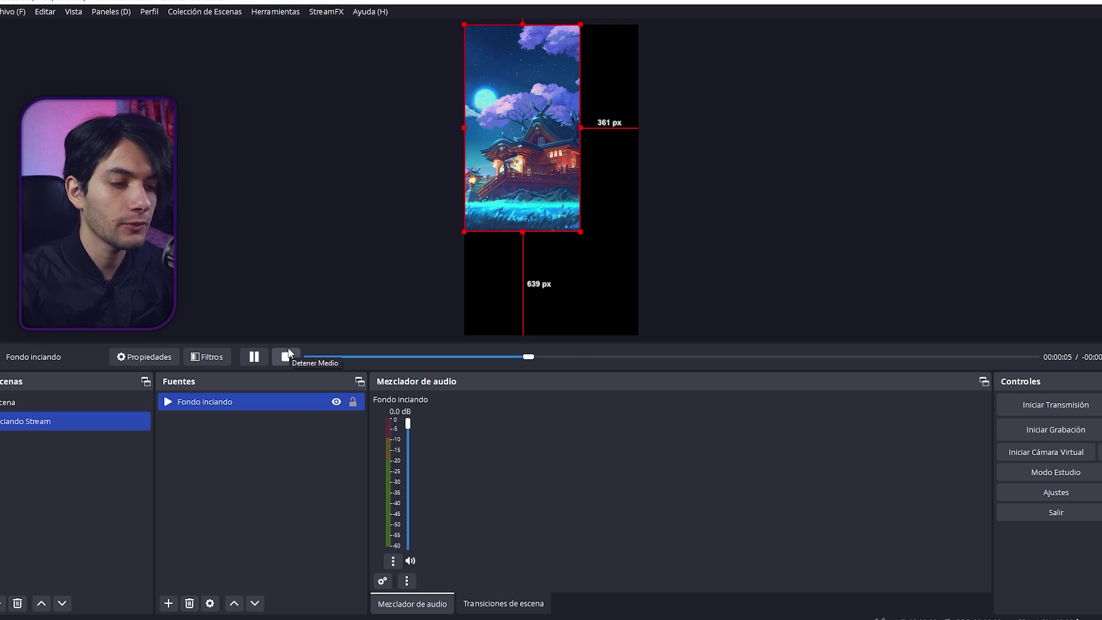
Set the Fondo inciando media source to loop and enlarge it to fill the whole vertical canvas.
{"action": "double_click", "coordinate": [219, 401]}
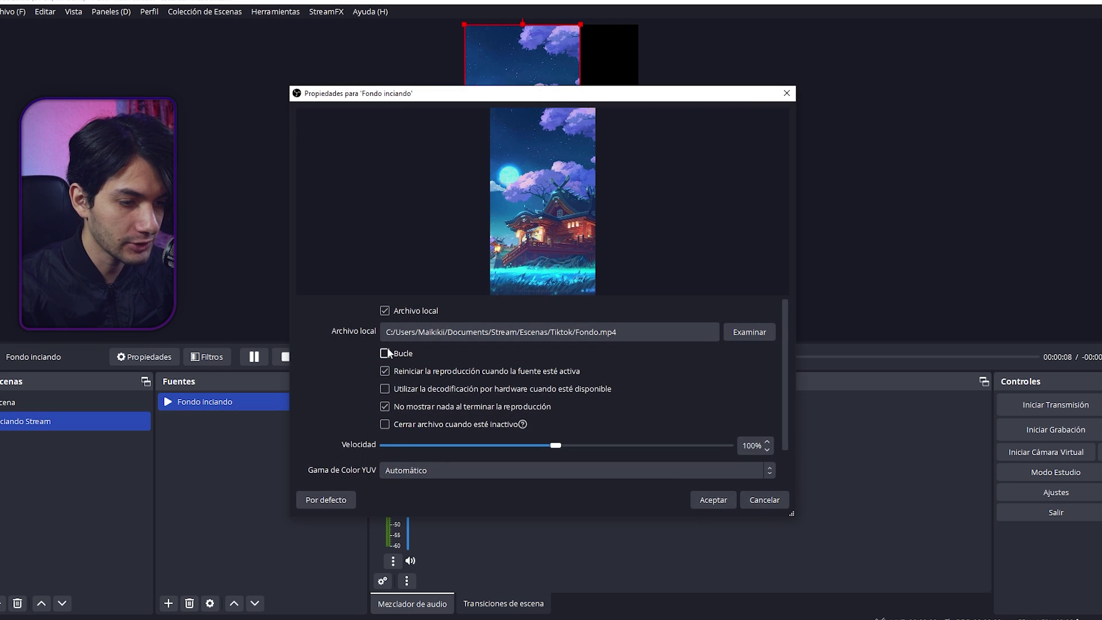
{"action": "left_click", "coordinate": [711, 500]}
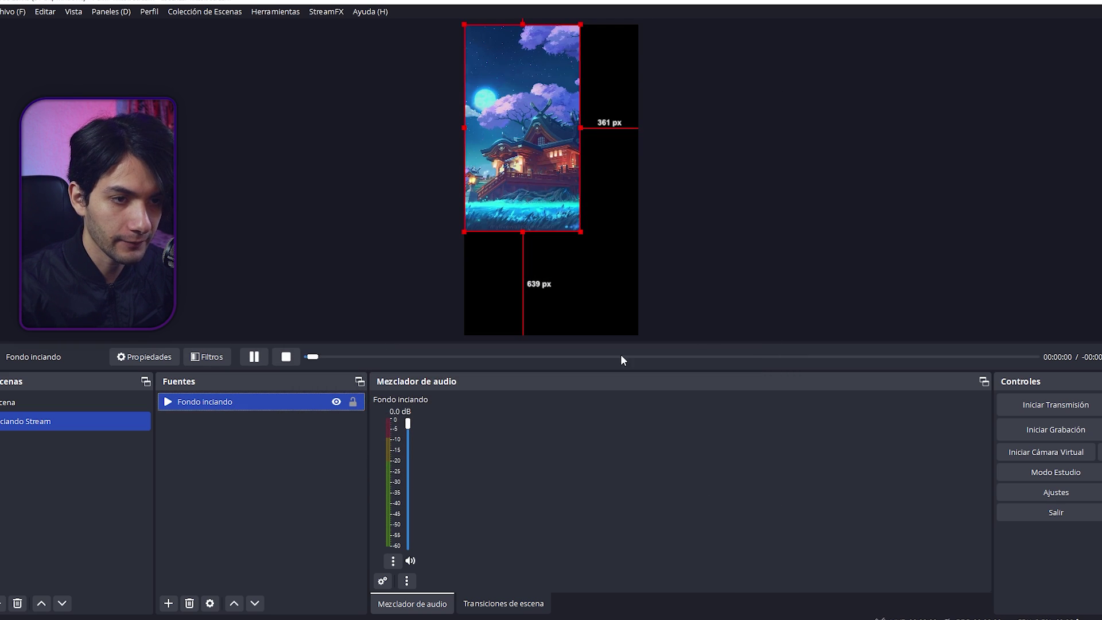
{"action": "left_click_drag", "start_coordinate": [579, 230], "coordinate": [636, 336]}
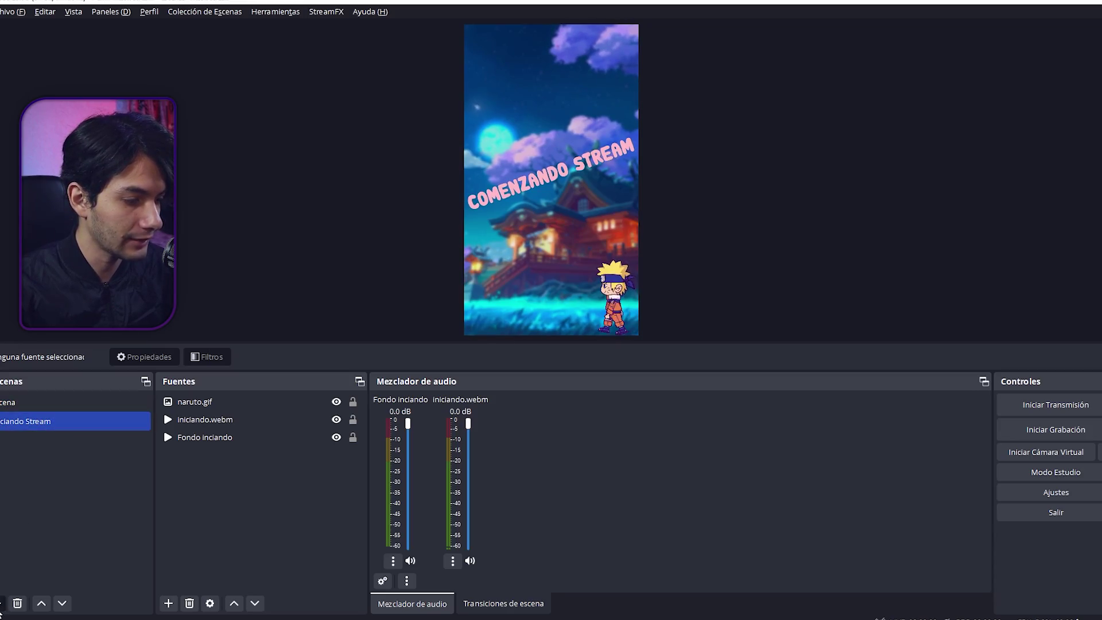
Create a new scene named "Just Chatting".
{"action": "left_click", "coordinate": [1, 604]}
{"action": "type", "text": "Just"}
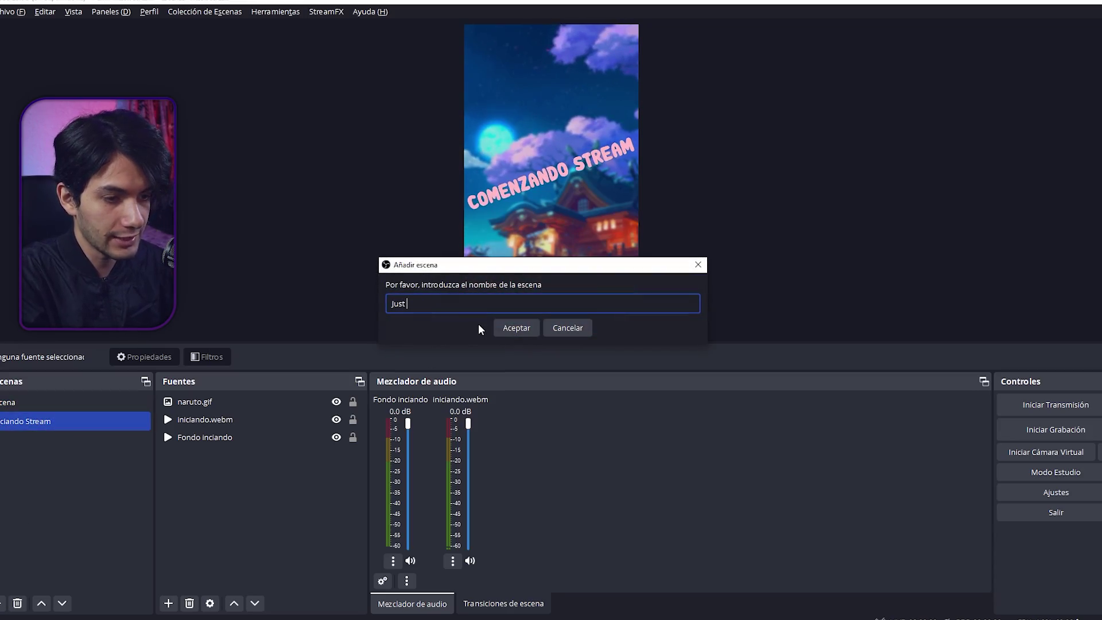
{"action": "type", "text": " Chatting"}
{"action": "key", "text": "Return"}
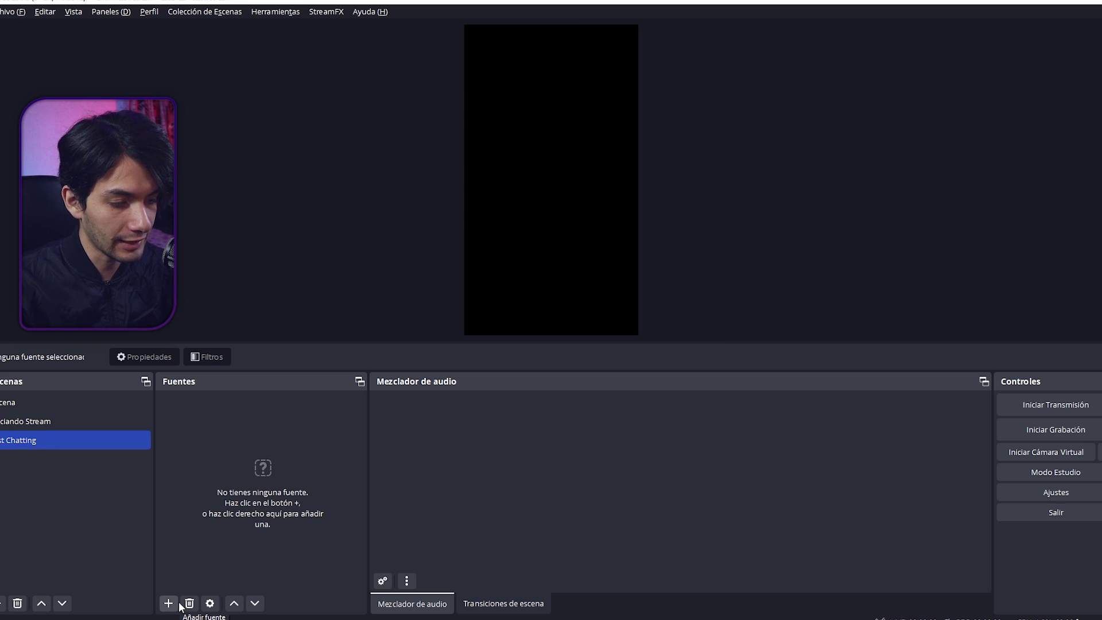
Add a video capture device source named "Camara principal" to the scene, using the OBS Virtual Camera device.
{"action": "left_click", "coordinate": [178, 604]}
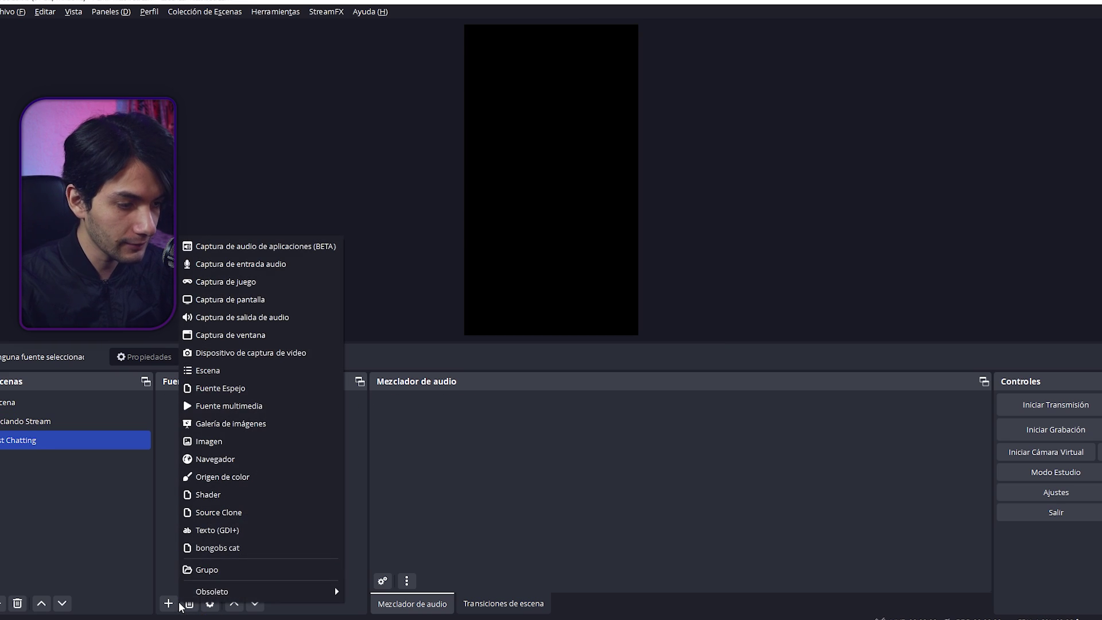
{"action": "left_click", "coordinate": [216, 355]}
{"action": "type", "text": "Camara principal"}
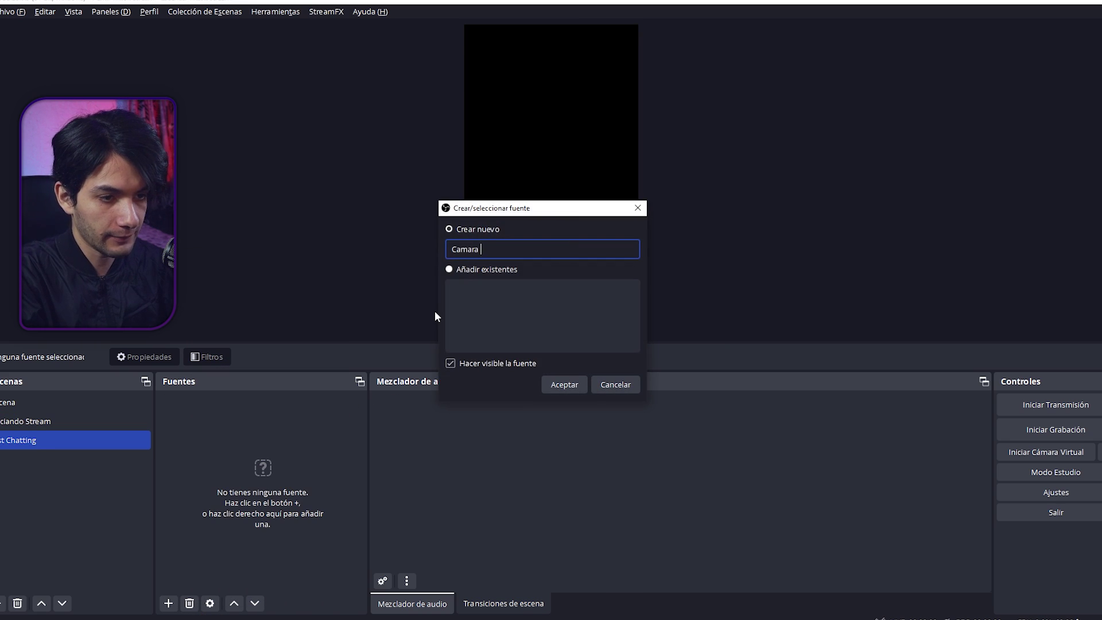
{"action": "key", "text": "Return"}
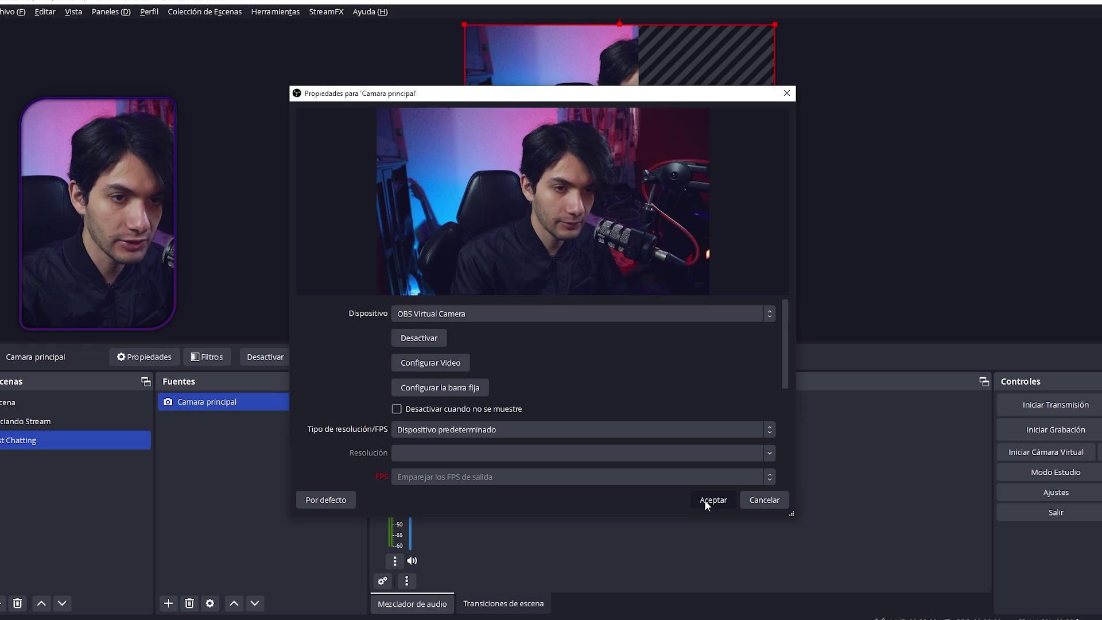
{"action": "left_click", "coordinate": [704, 499]}
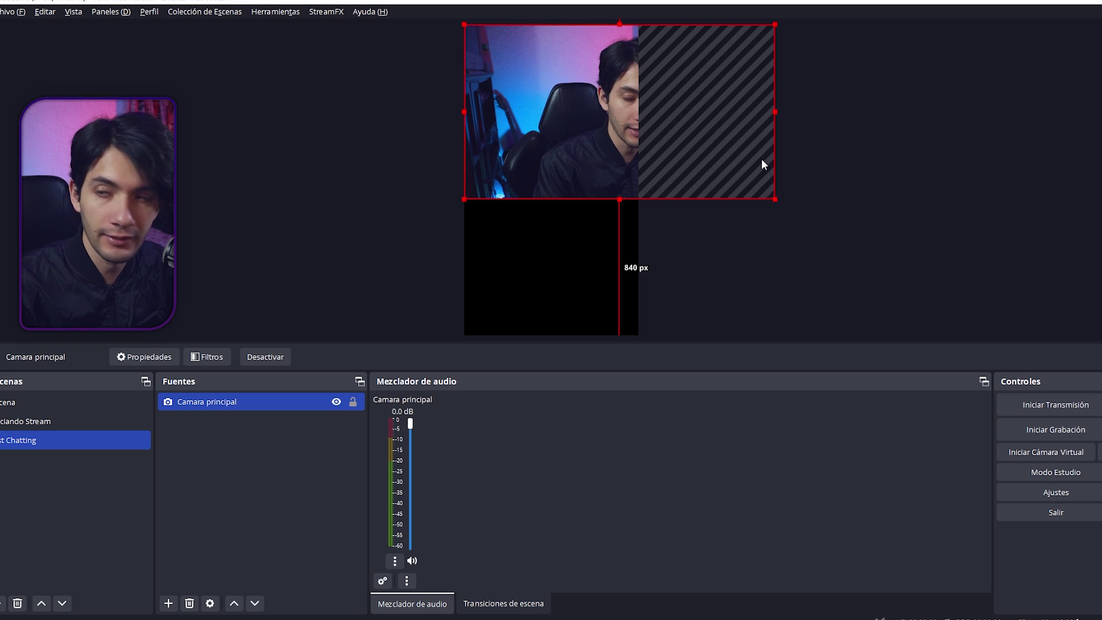
Scale the camera source to the full canvas height and reposition it horizontally so the face is in frame.
{"action": "left_click_drag", "start_coordinate": [763, 165], "coordinate": [769, 329]}
{"action": "left_click_drag", "start_coordinate": [794, 248], "coordinate": [737, 249]}
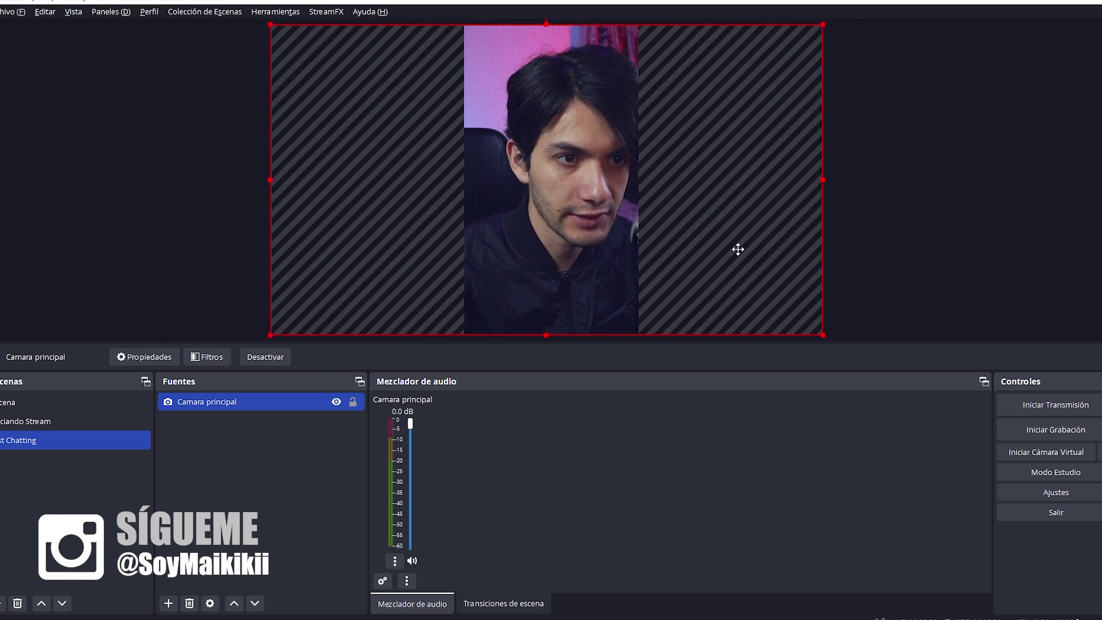
{"action": "left_click", "coordinate": [880, 174]}
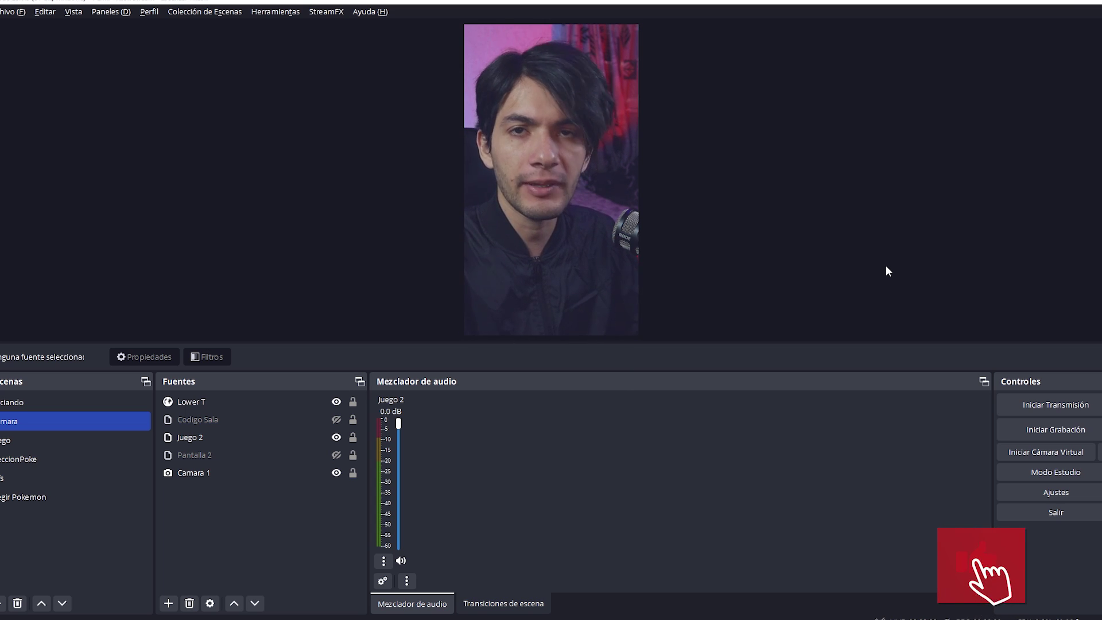
Preview the prepared starting, camera and Pokémon selection scenes one after another.
{"action": "left_click", "coordinate": [22, 407]}
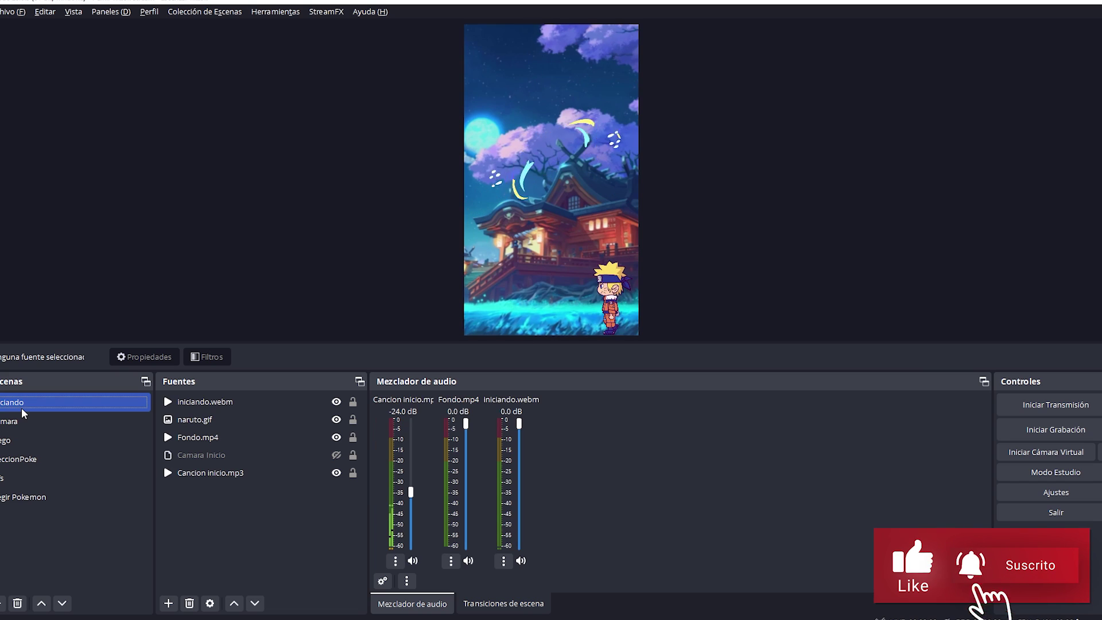
{"action": "key", "text": "Down"}
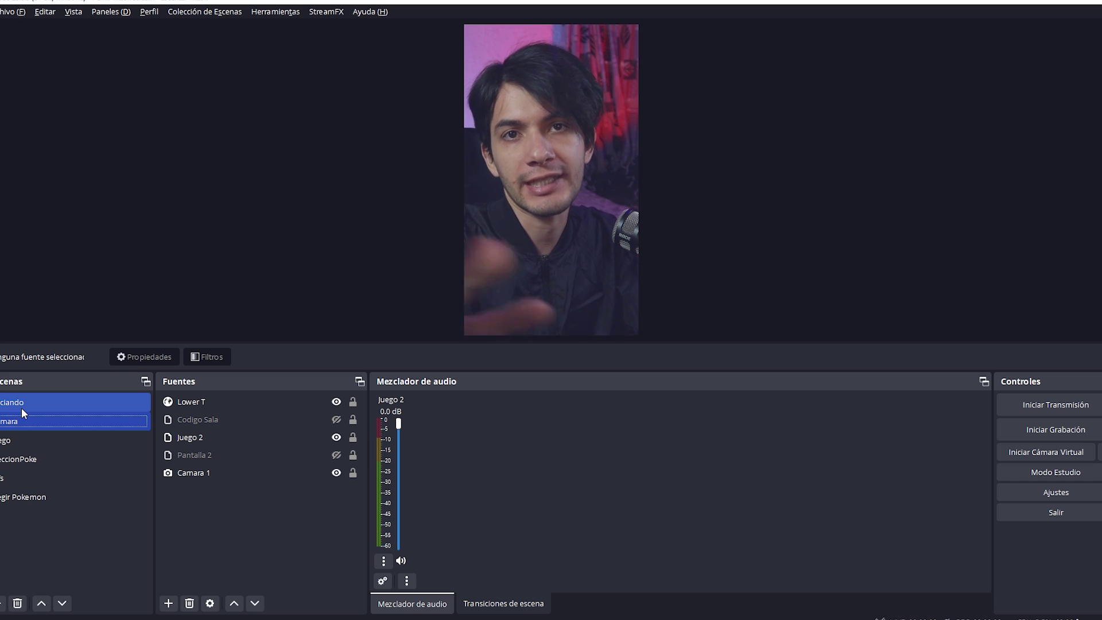
{"action": "key", "text": "Down"}
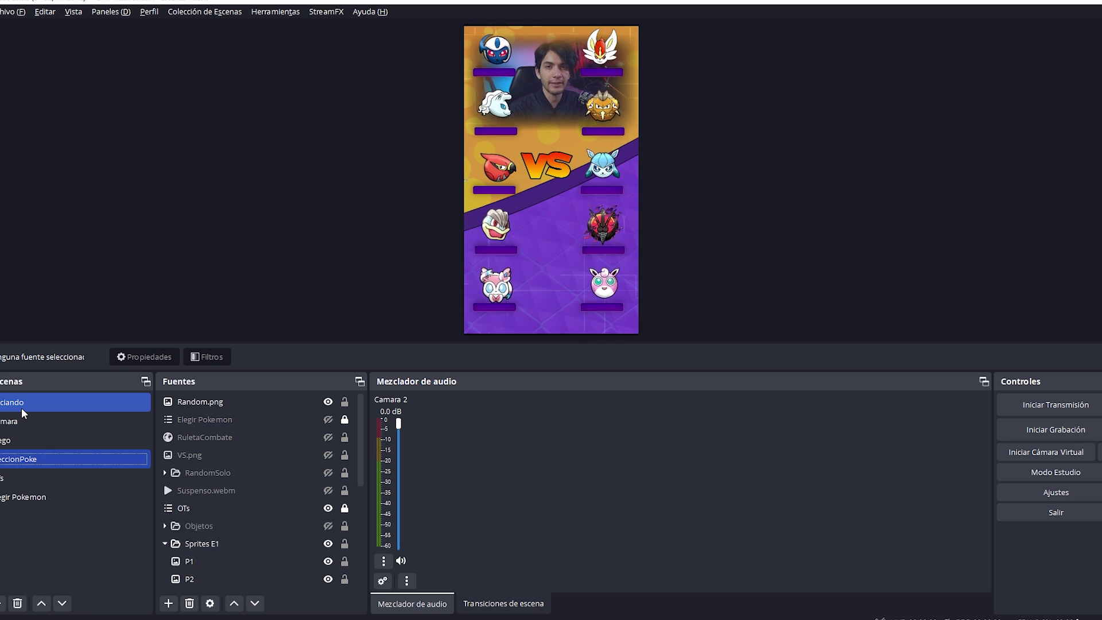
{"action": "key", "text": "Up"}
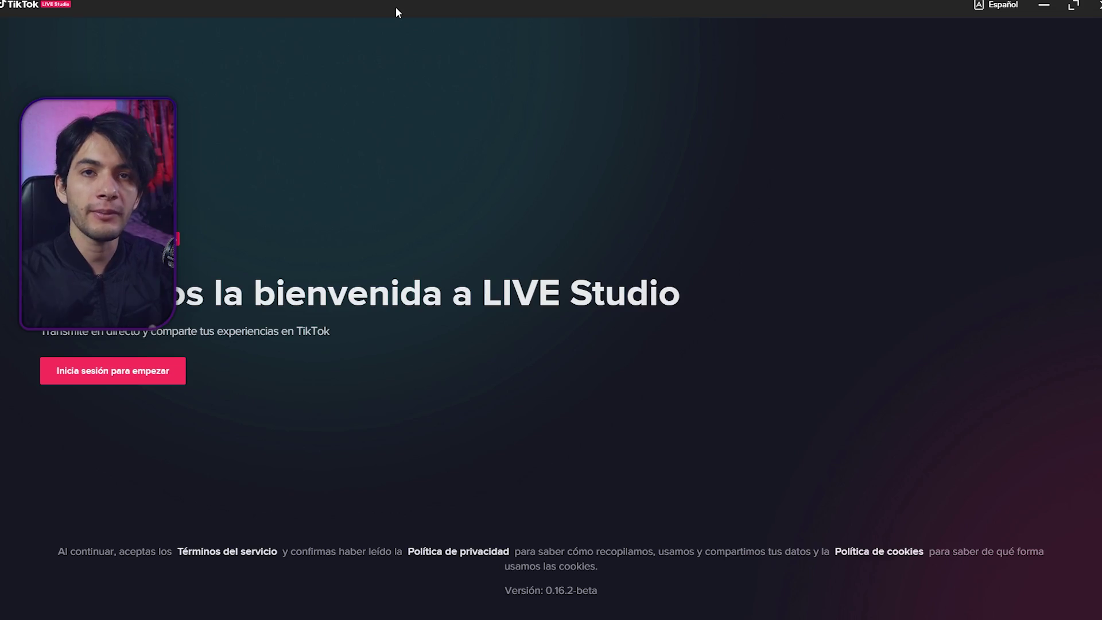
Switch to TikTok LIVE Studio and log in to the account with the QR code option.
{"action": "left_click", "coordinate": [163, 375]}
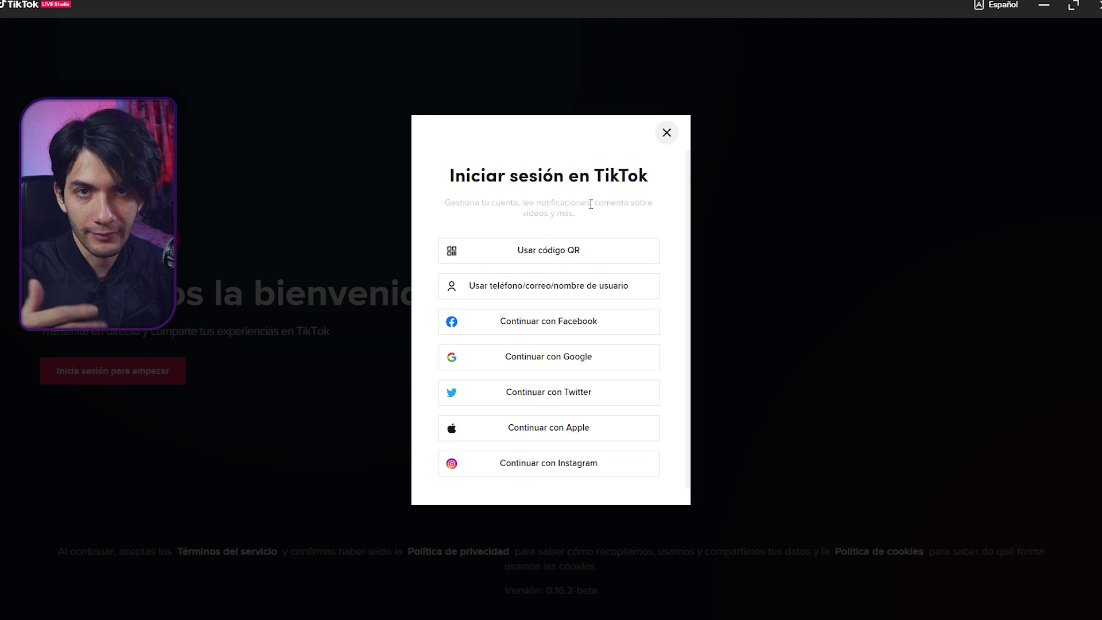
{"action": "left_click", "coordinate": [553, 263]}
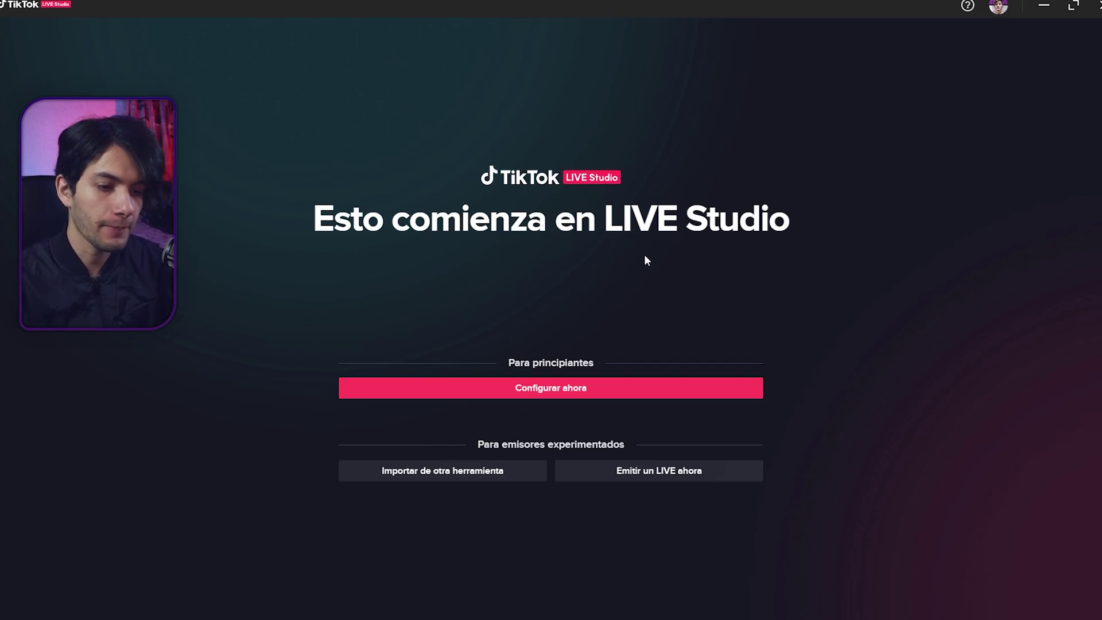
Import the settings from another streaming tool and skip the welcome guide.
{"action": "left_click_drag", "start_coordinate": [479, 448], "coordinate": [610, 448]}
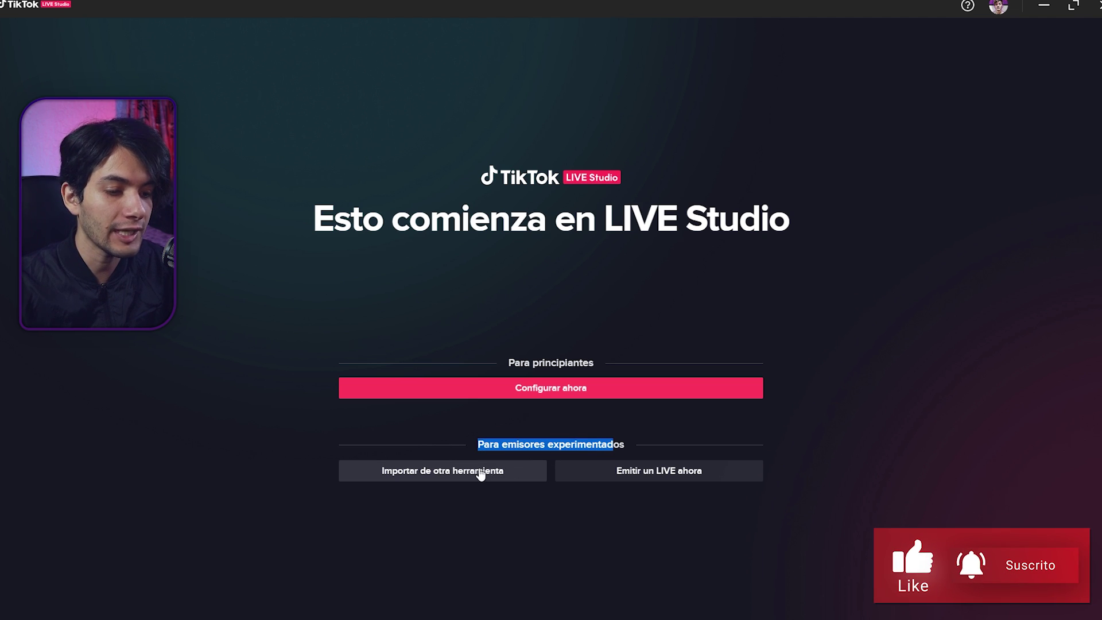
{"action": "left_click", "coordinate": [423, 481]}
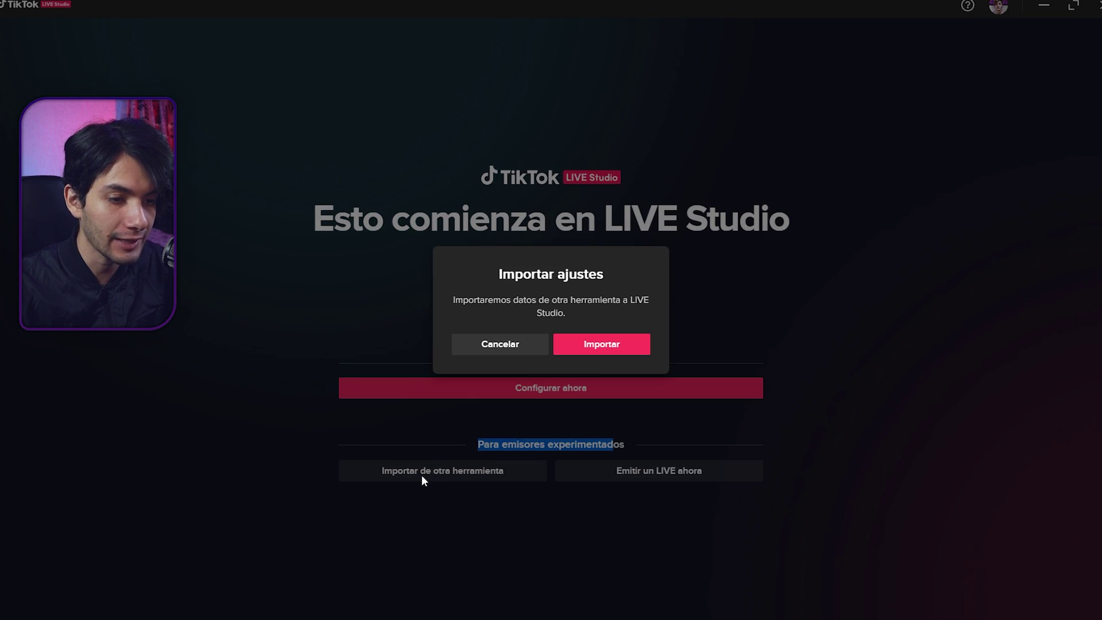
{"action": "left_click", "coordinate": [591, 354]}
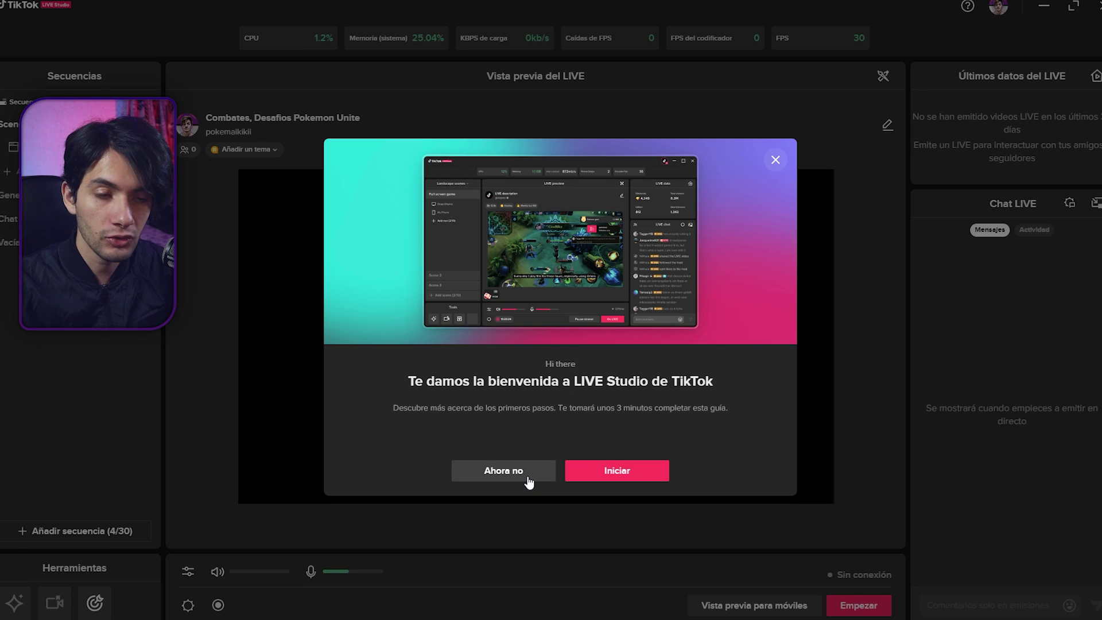
{"action": "left_click", "coordinate": [512, 474]}
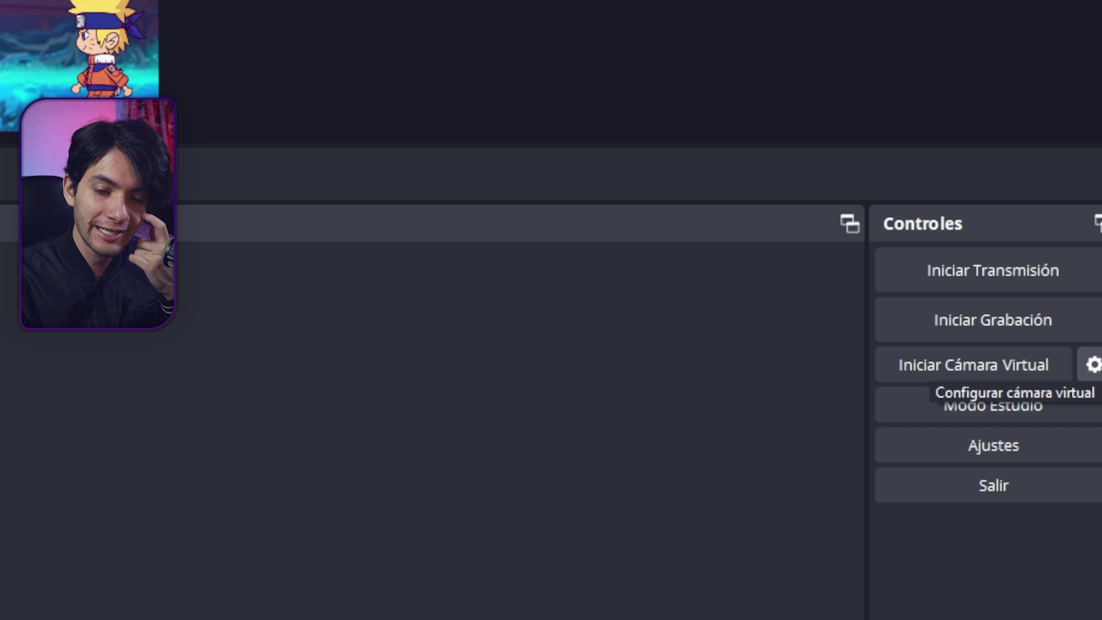
Switch to OBS Studio, set the virtual camera's output selection to Salida de vista previa, and start the virtual camera.
{"action": "left_click", "coordinate": [1094, 365]}
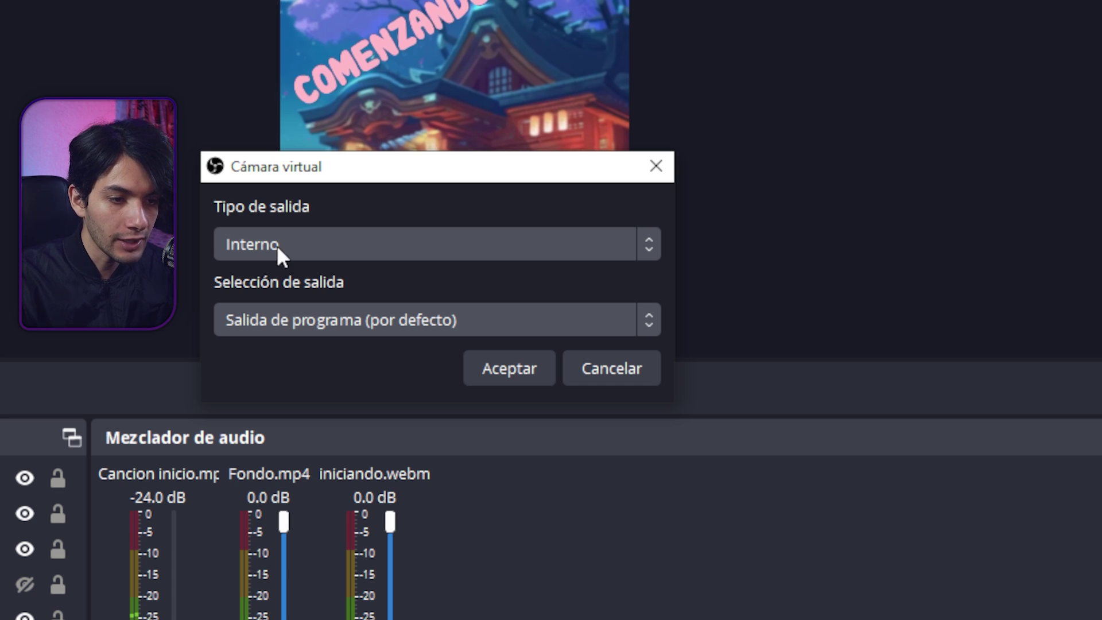
{"action": "left_click", "coordinate": [284, 328]}
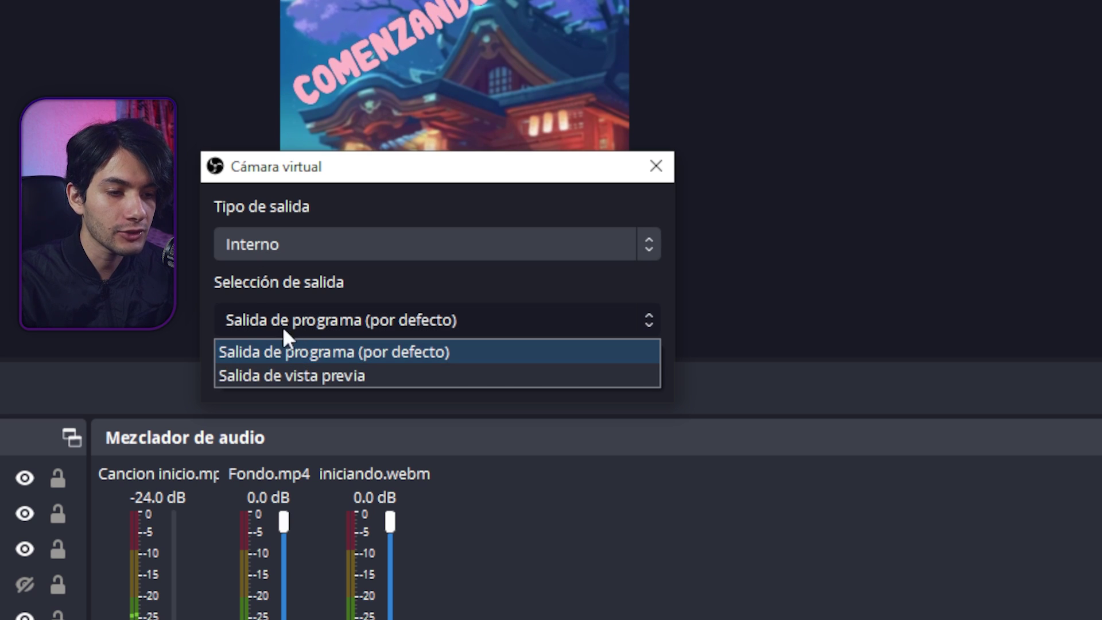
{"action": "left_click", "coordinate": [298, 376]}
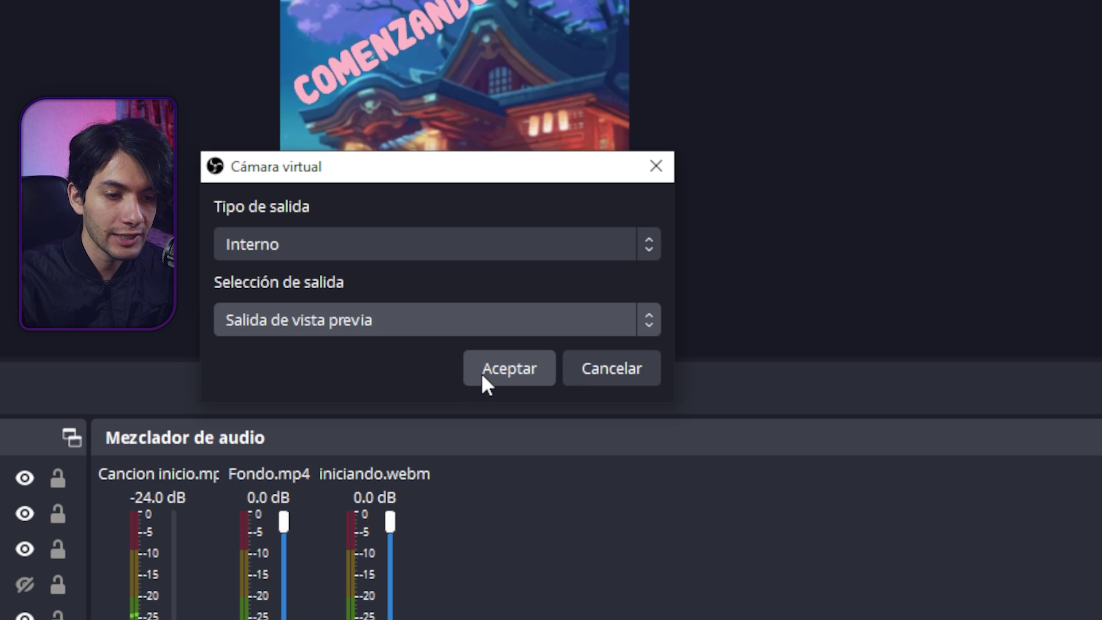
{"action": "left_click", "coordinate": [509, 368]}
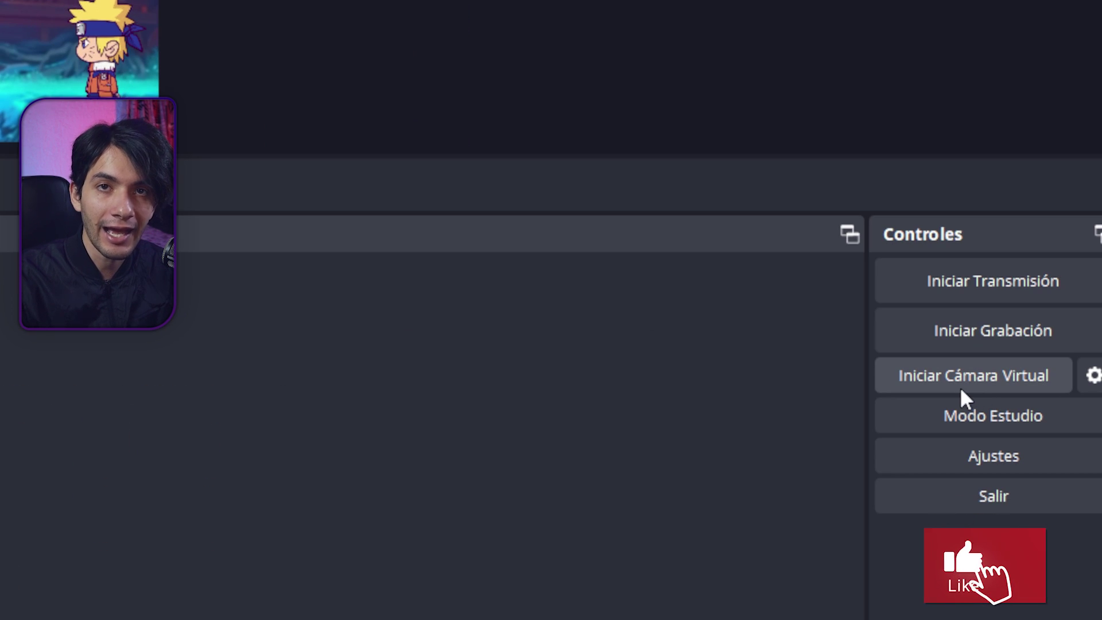
{"action": "left_click", "coordinate": [961, 389]}
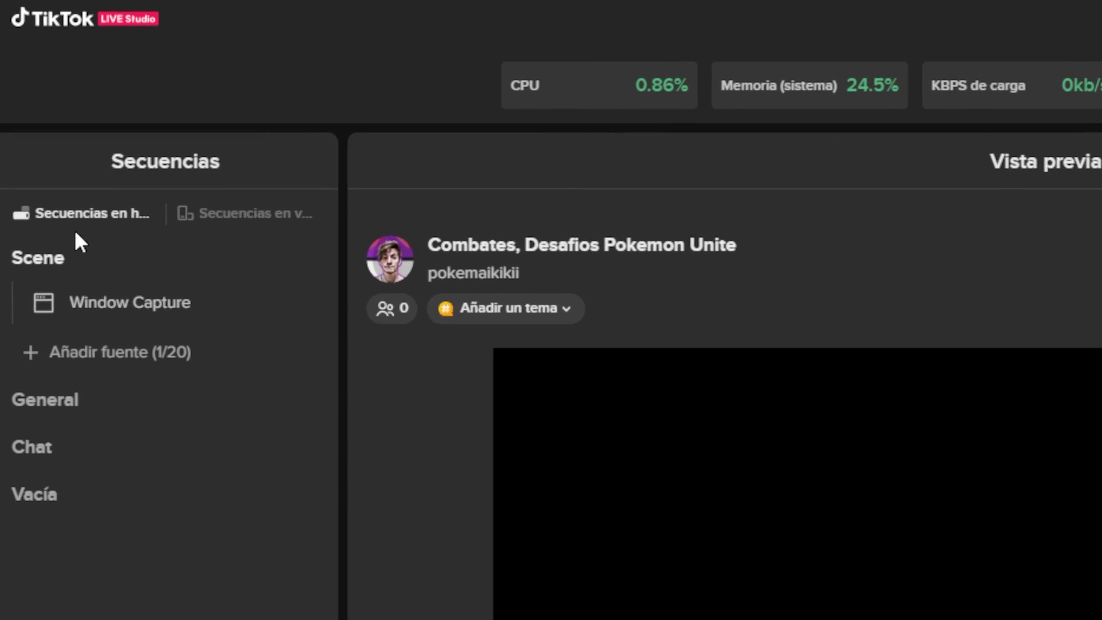
In TikTok LIVE Studio, show the vertical scenes and rename the Vacía scene to "Escenas Stream OBS".
{"action": "left_click", "coordinate": [256, 219]}
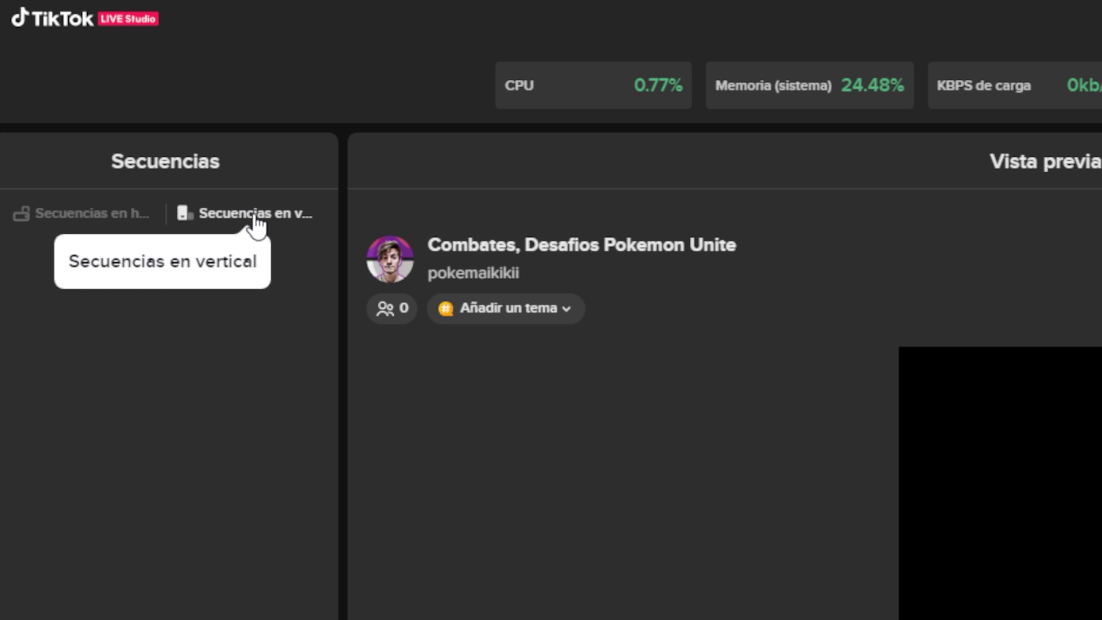
{"action": "right_click", "coordinate": [26, 261]}
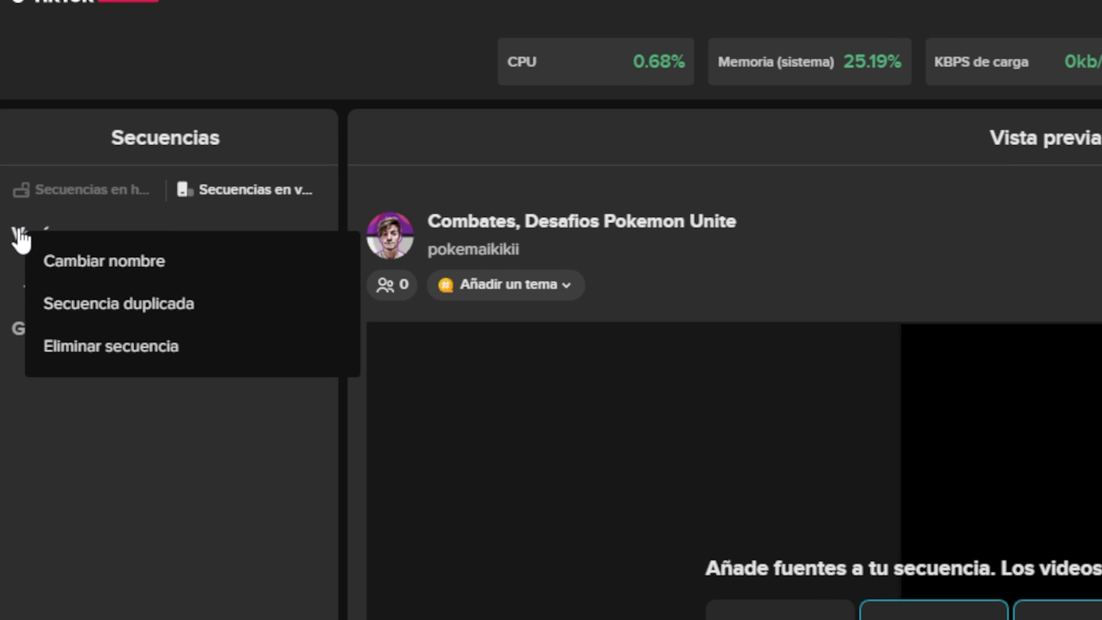
{"action": "left_click", "coordinate": [43, 242]}
{"action": "right_click", "coordinate": [44, 244]}
{"action": "left_click", "coordinate": [41, 242]}
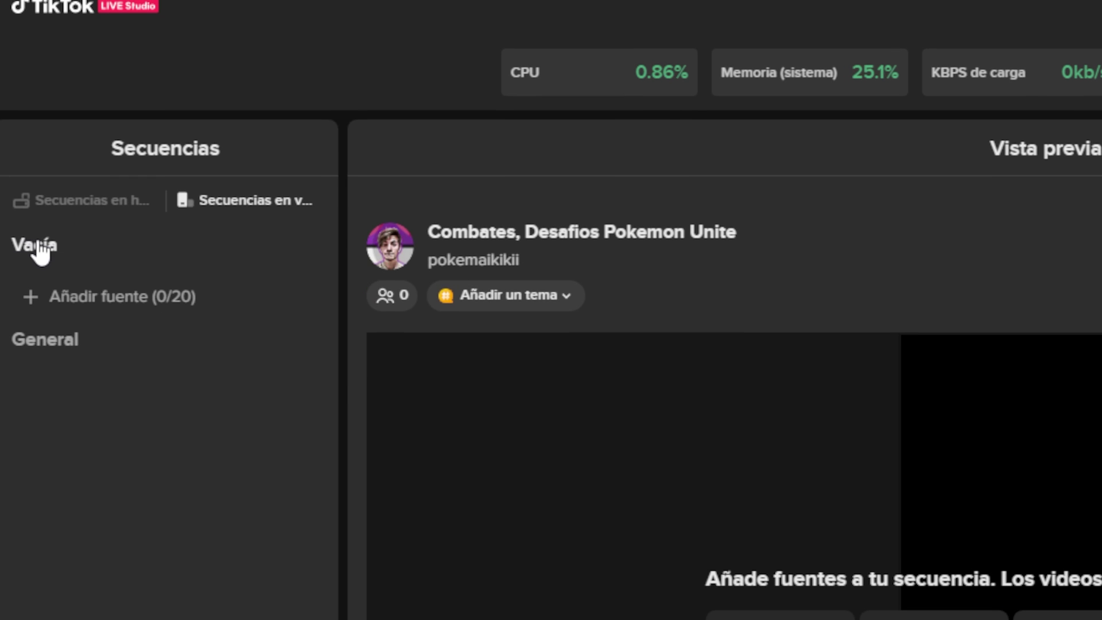
{"action": "right_click", "coordinate": [38, 240]}
{"action": "left_click", "coordinate": [77, 258]}
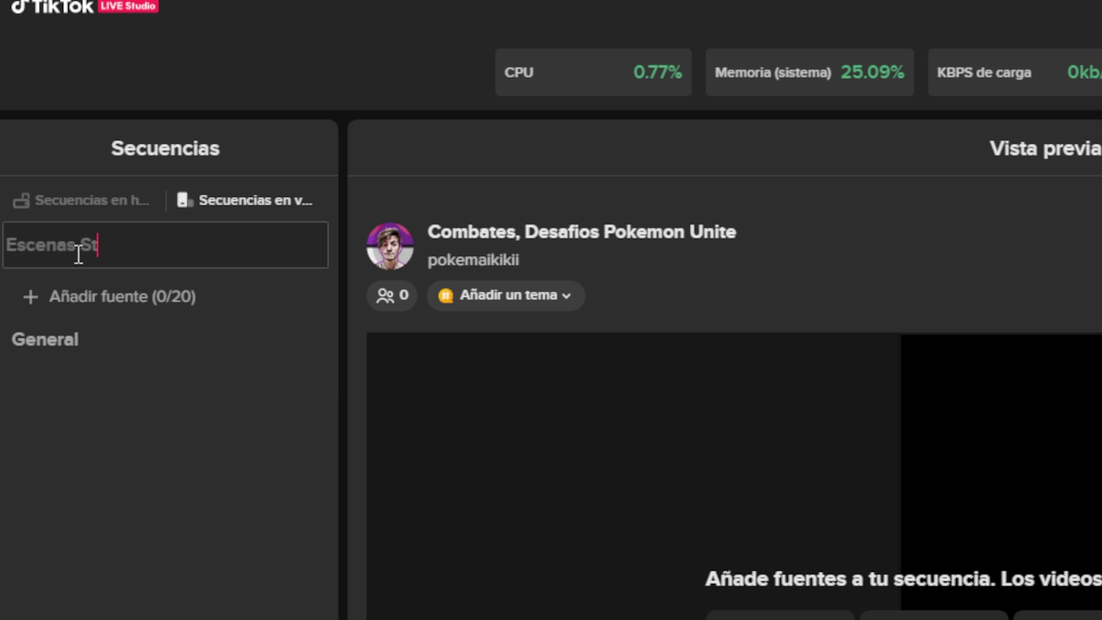
{"action": "key", "text": "Return"}
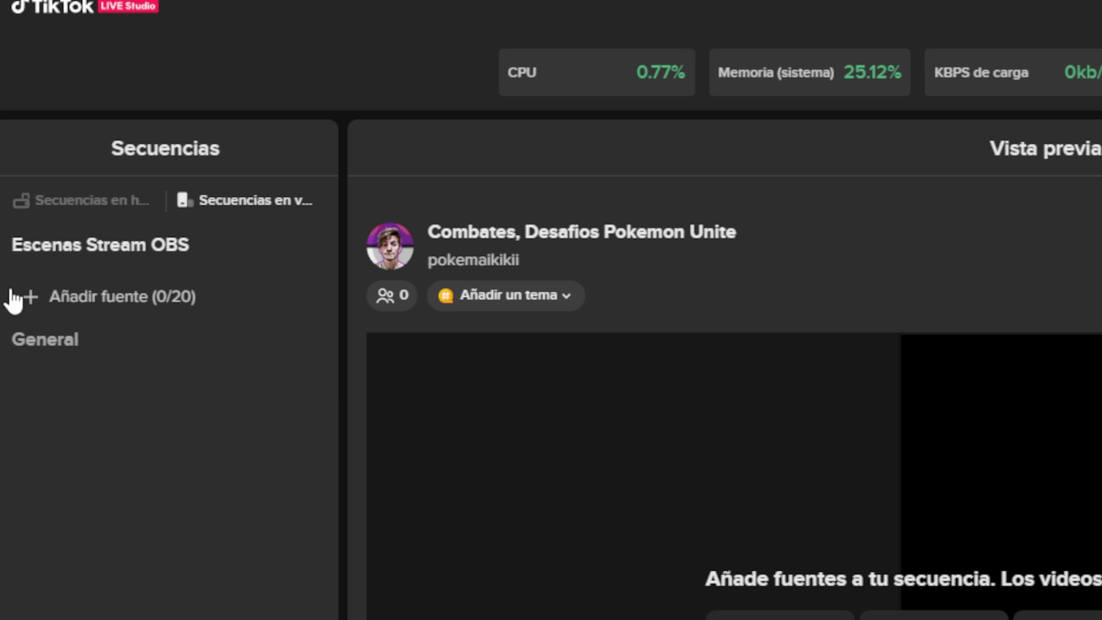
Add a camera source to the Escenas Stream OBS scene using OBS Virtual Camera with the I420 1080x1920 60 FPS format.
{"action": "left_click", "coordinate": [93, 310]}
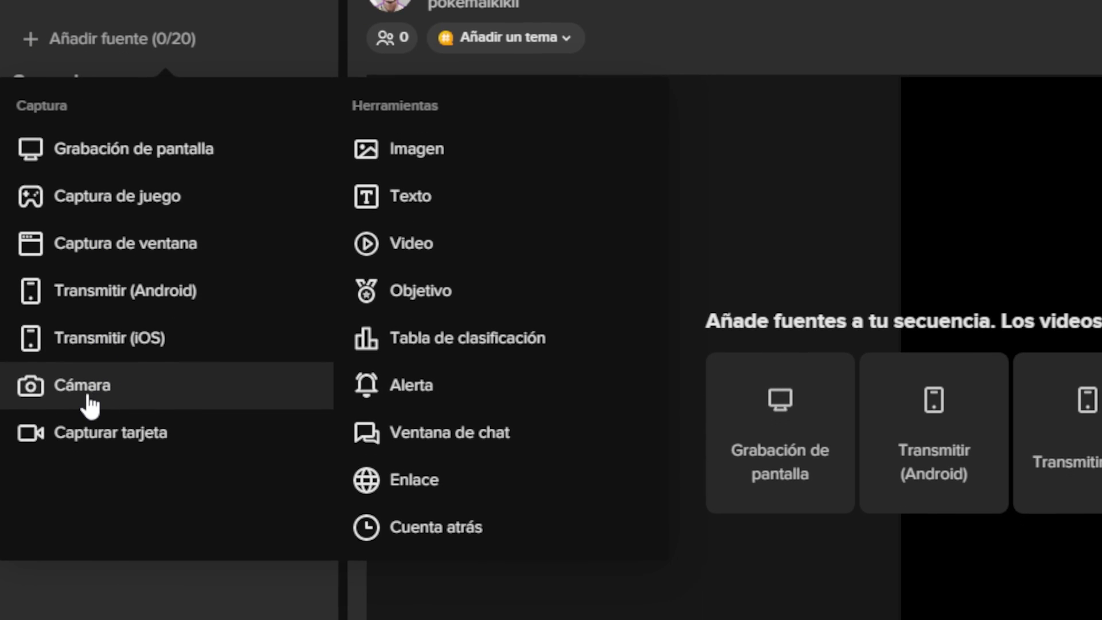
{"action": "left_click", "coordinate": [88, 396]}
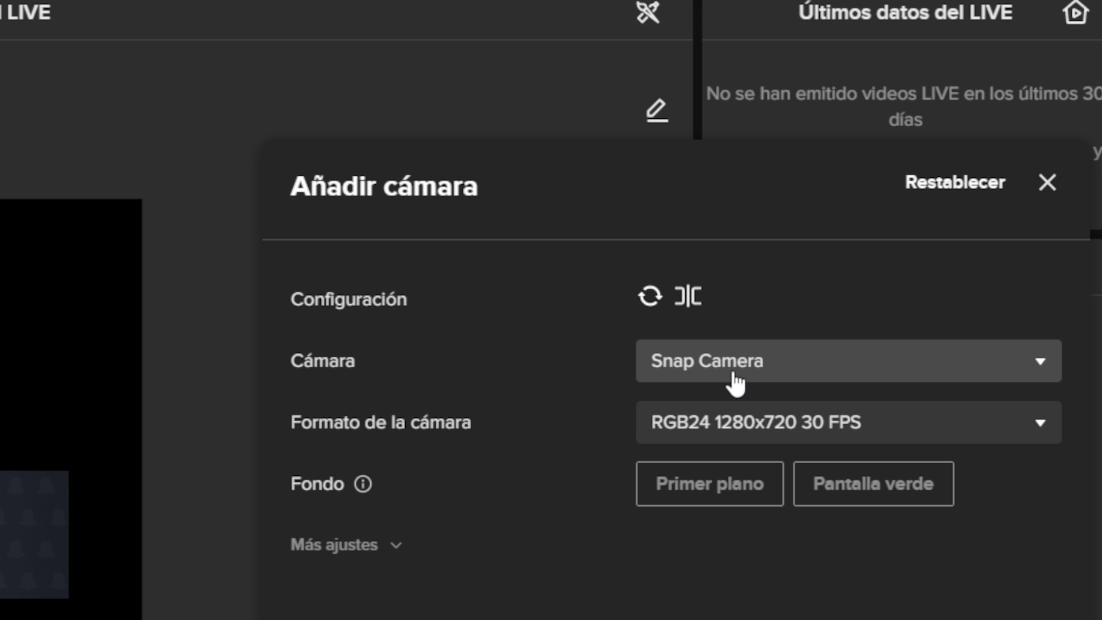
{"action": "left_click", "coordinate": [683, 373]}
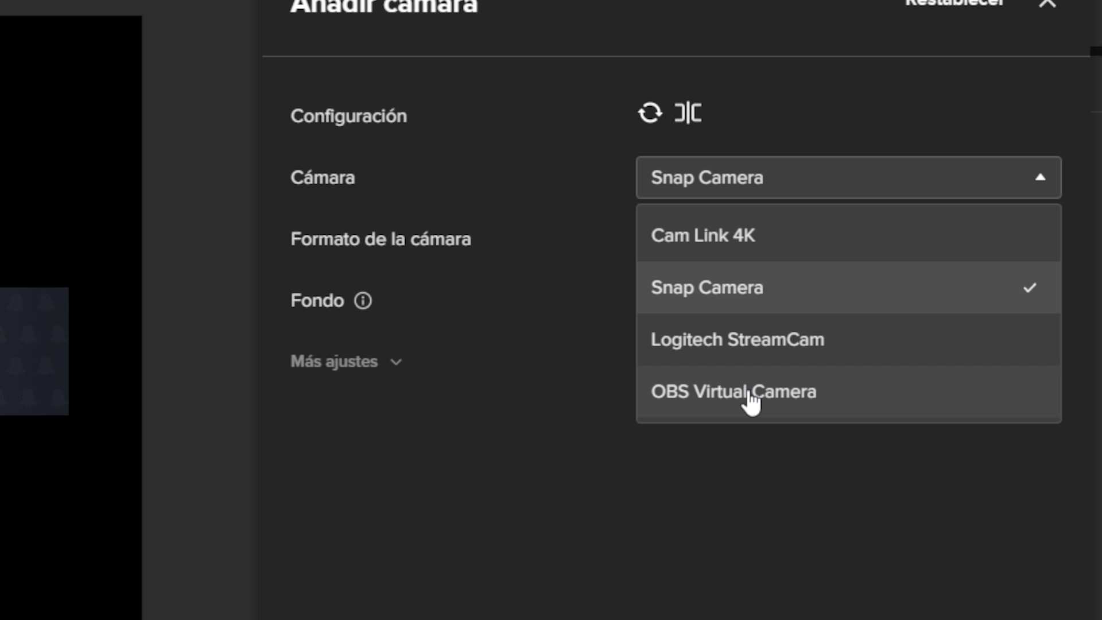
{"action": "left_click", "coordinate": [750, 395]}
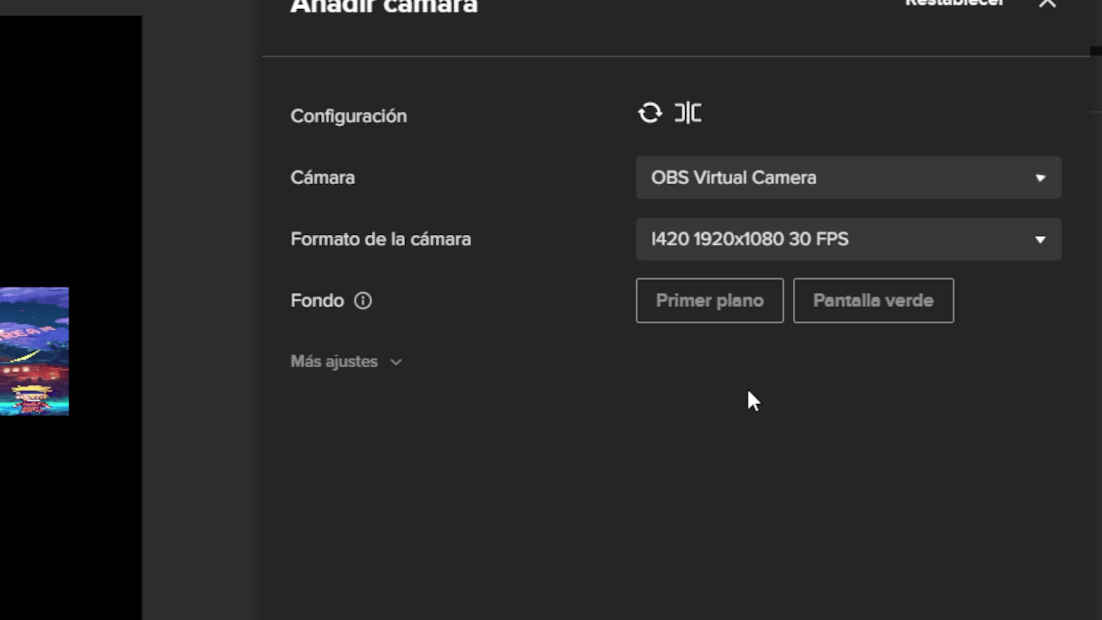
{"action": "left_click", "coordinate": [717, 247]}
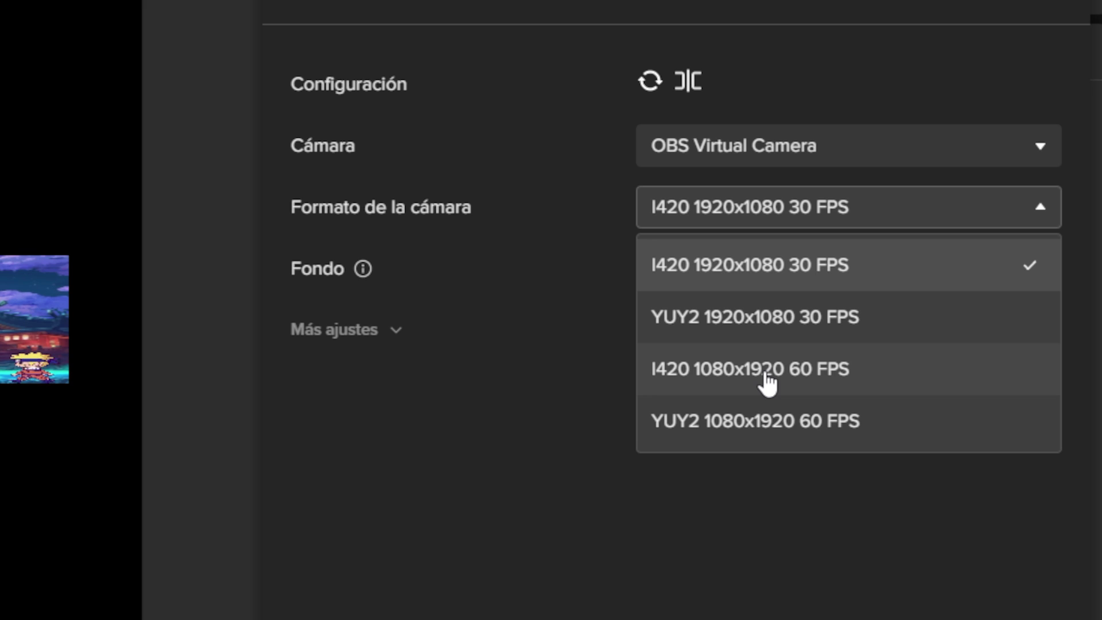
{"action": "left_click", "coordinate": [765, 374]}
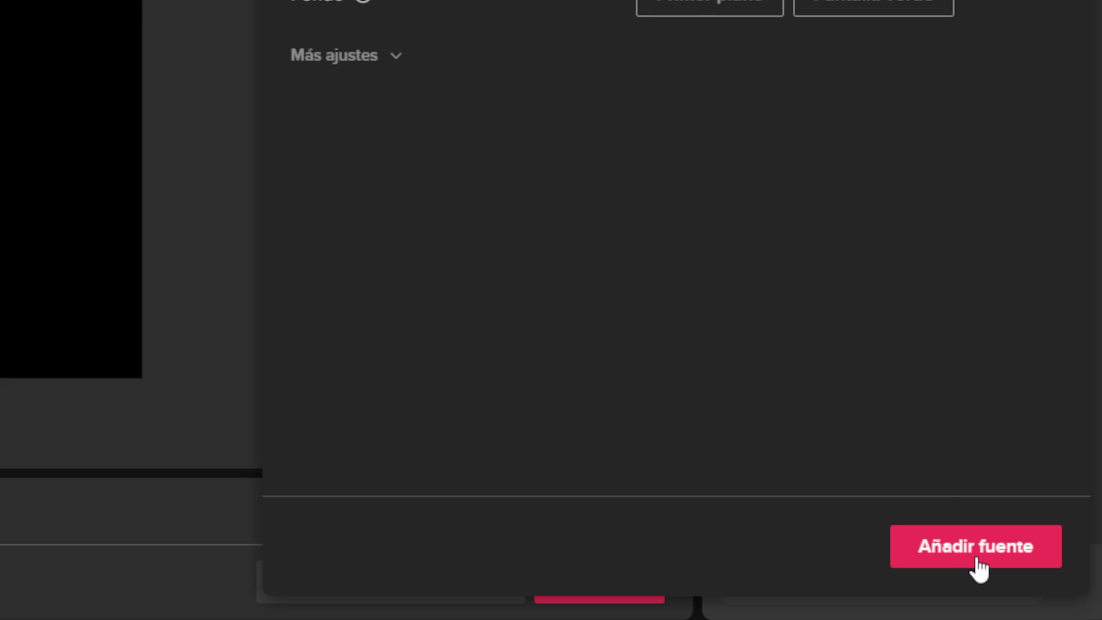
{"action": "left_click", "coordinate": [976, 567]}
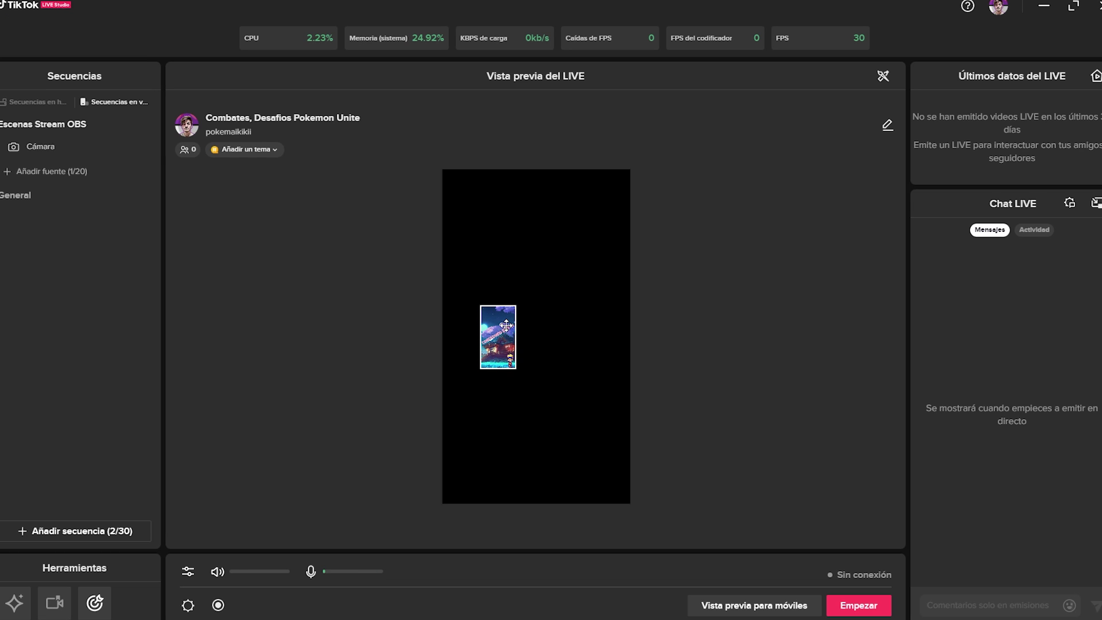
Enlarge the camera source in the preview until it fills the whole vertical canvas.
{"action": "left_click", "coordinate": [506, 326]}
{"action": "left_click_drag", "start_coordinate": [503, 337], "coordinate": [630, 502]}
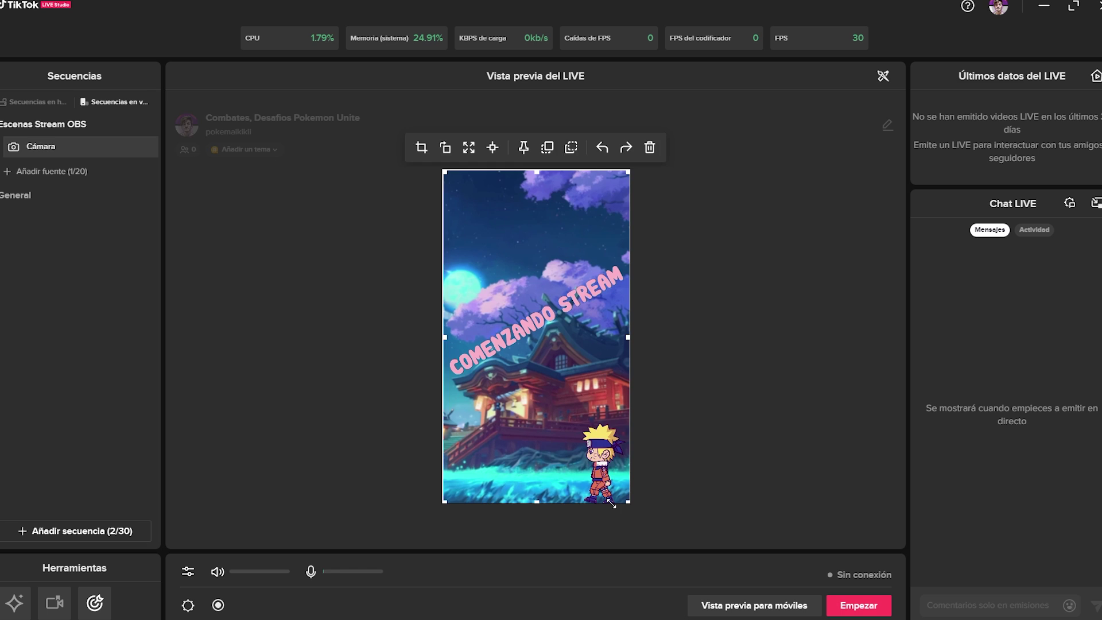
{"action": "left_click", "coordinate": [722, 480]}
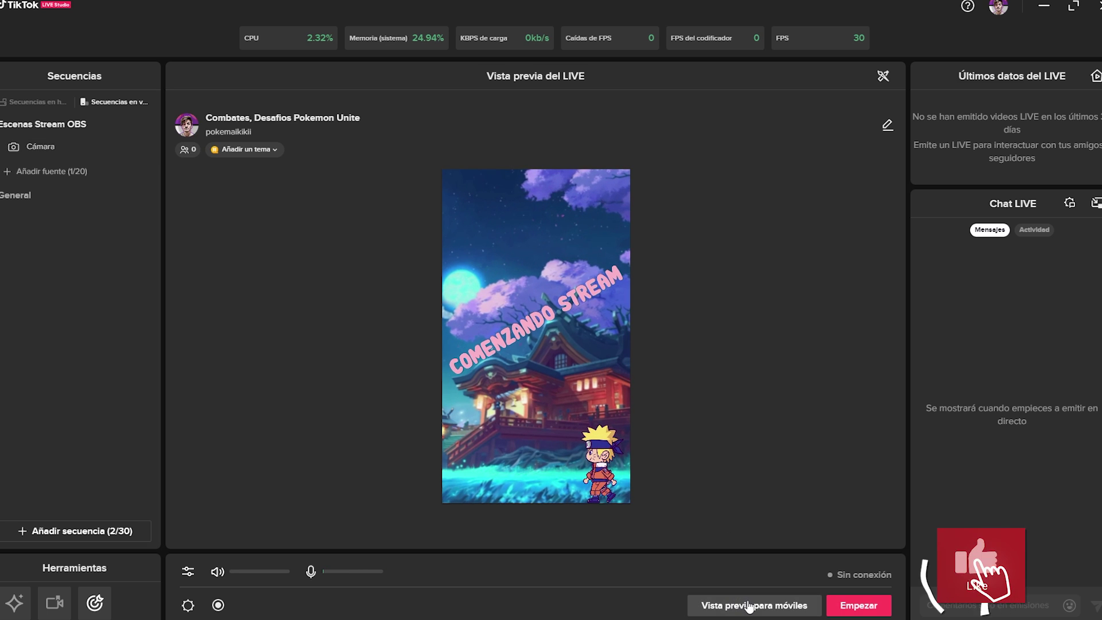
Open the mobile preview and switch through the camera, game and Pokémon selection scenes in OBS Studio to check the transmitted image.
{"action": "left_click", "coordinate": [729, 604]}
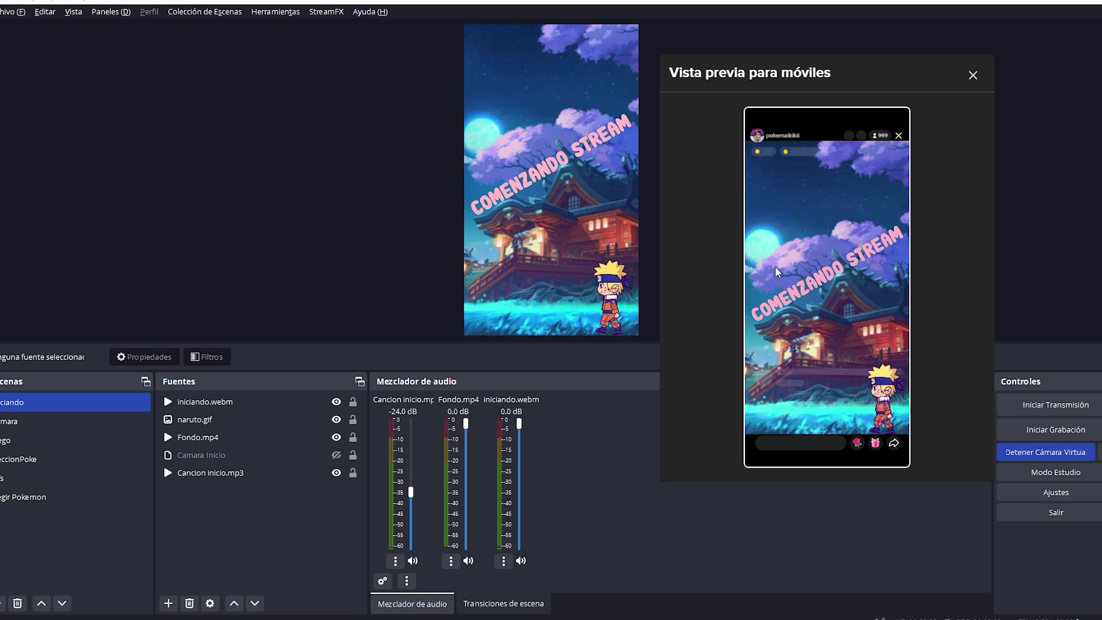
{"action": "left_click", "coordinate": [50, 431]}
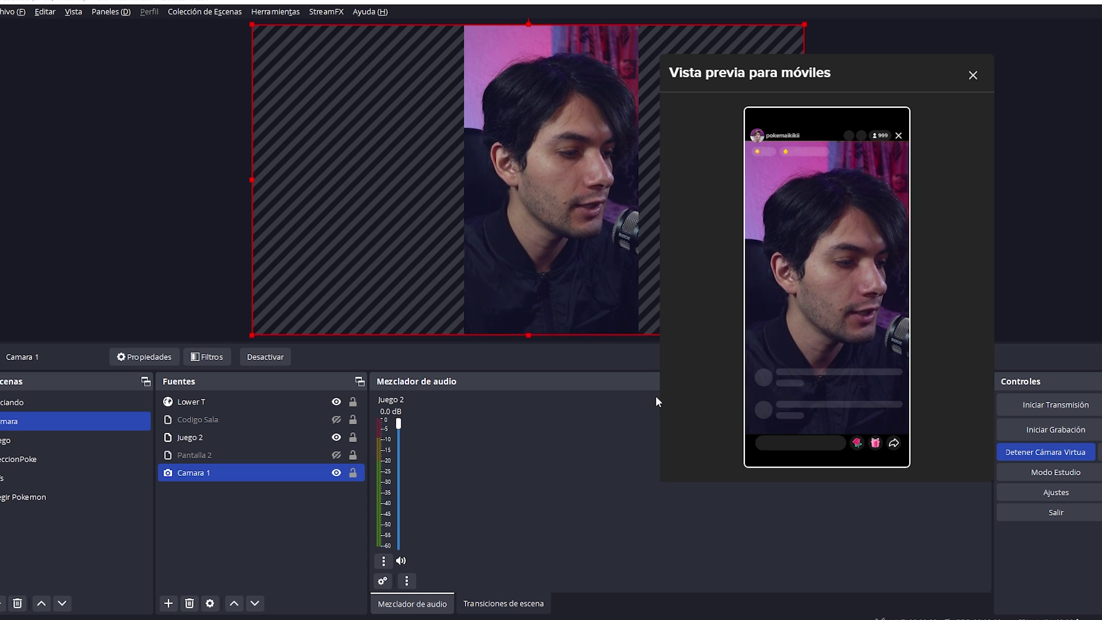
{"action": "left_click", "coordinate": [40, 439]}
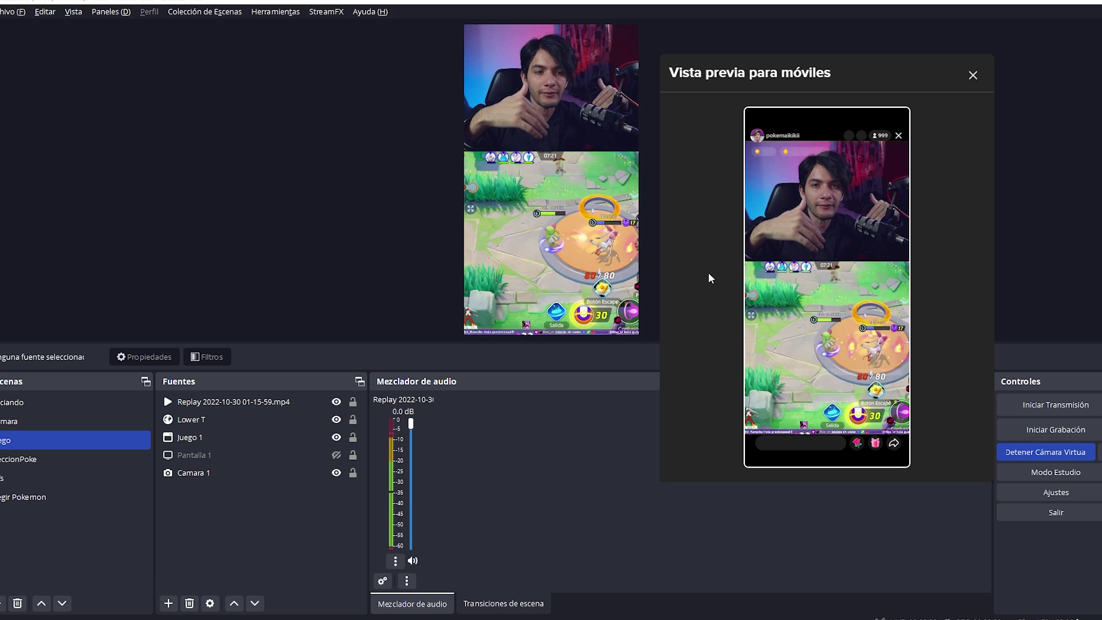
{"action": "left_click", "coordinate": [34, 459]}
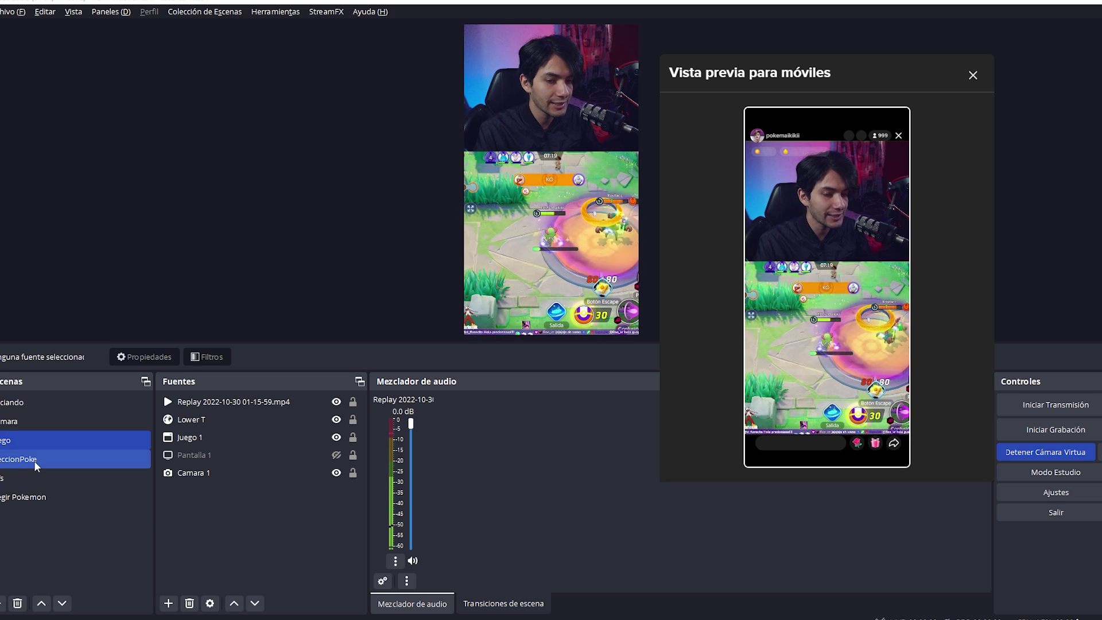
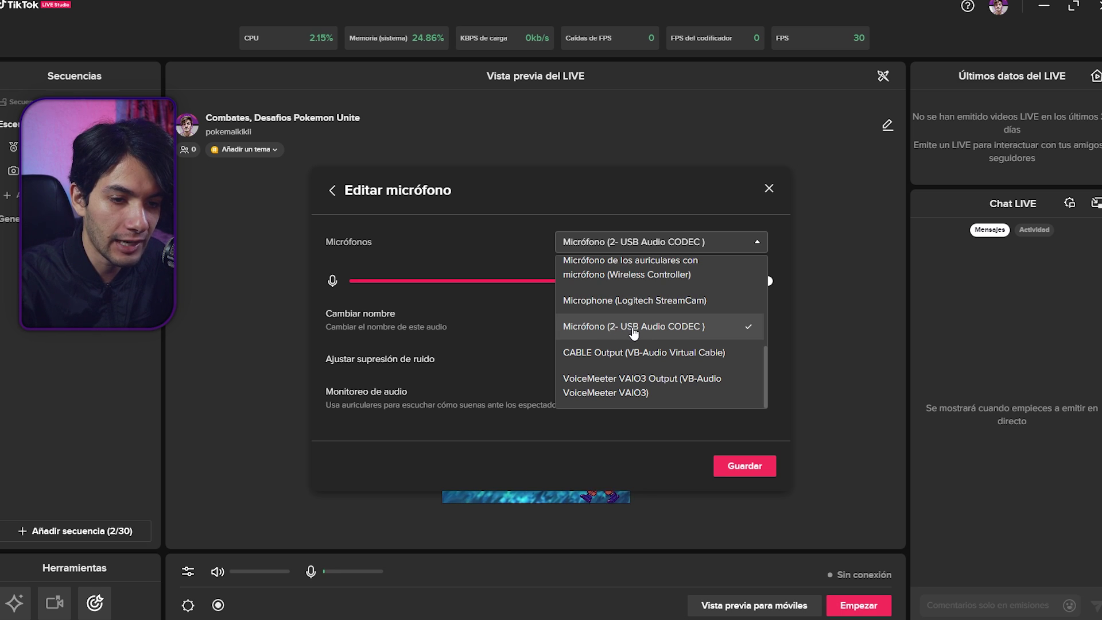
In TikTok LIVE Studio, set the microphone to Micrófono (2- USB Audio CODEC), lower its volume slightly, leave noise suppression off, and save.
{"action": "left_click", "coordinate": [633, 326]}
{"action": "left_click_drag", "start_coordinate": [770, 281], "coordinate": [700, 286]}
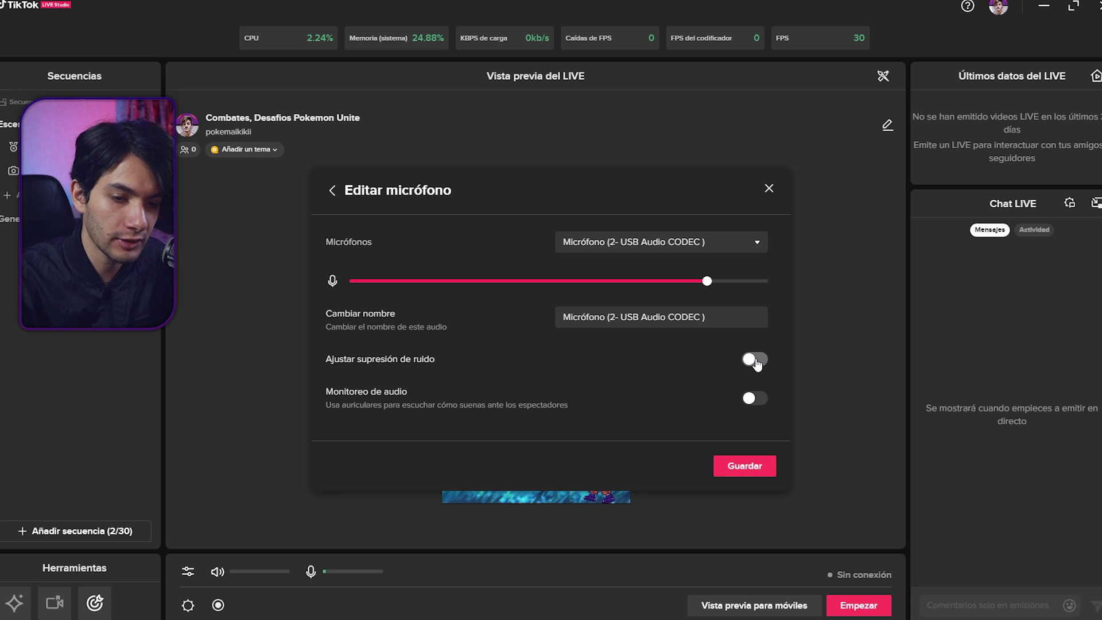
{"action": "left_click", "coordinate": [757, 363]}
{"action": "left_click", "coordinate": [756, 363]}
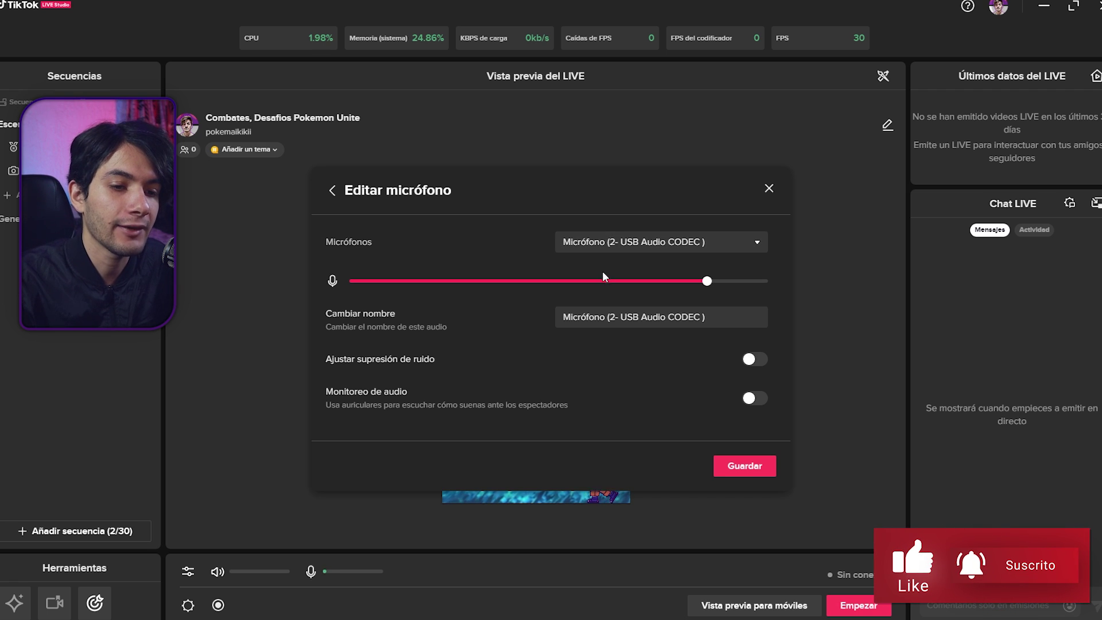
{"action": "left_click", "coordinate": [745, 466]}
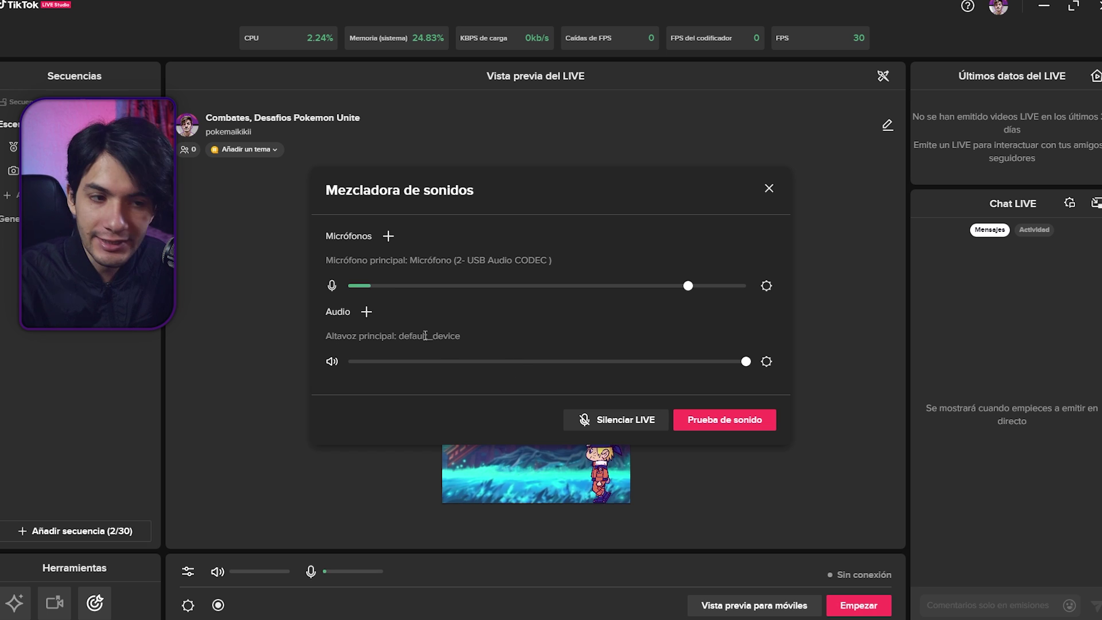
Open the Windows sound settings to check which output is the default device.
{"action": "left_click_drag", "start_coordinate": [449, 340], "coordinate": [455, 340]}
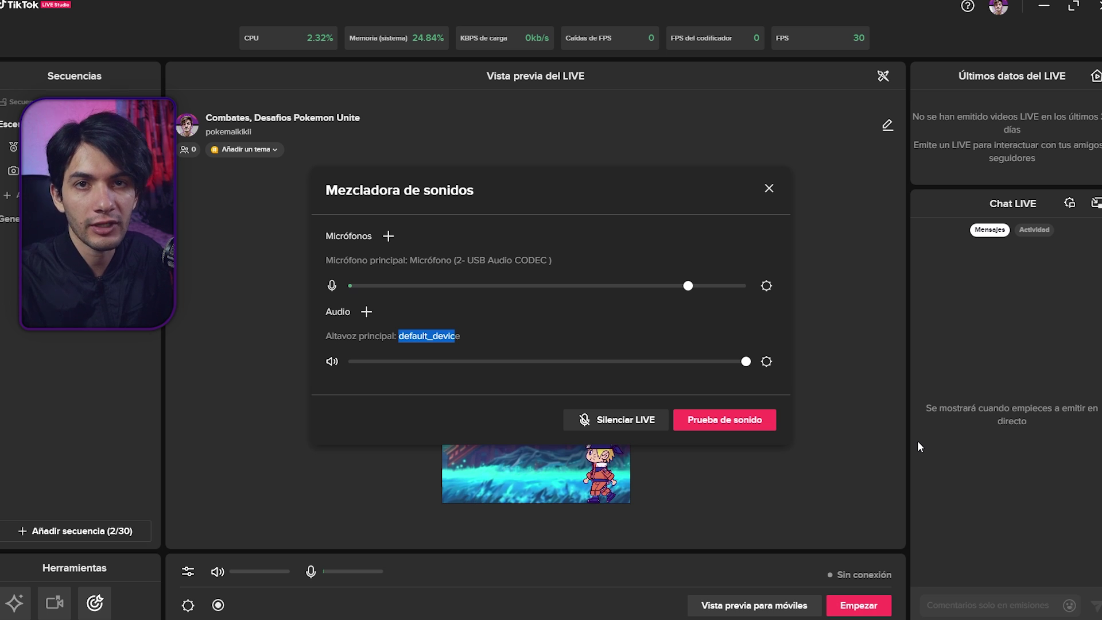
{"action": "key", "text": "super"}
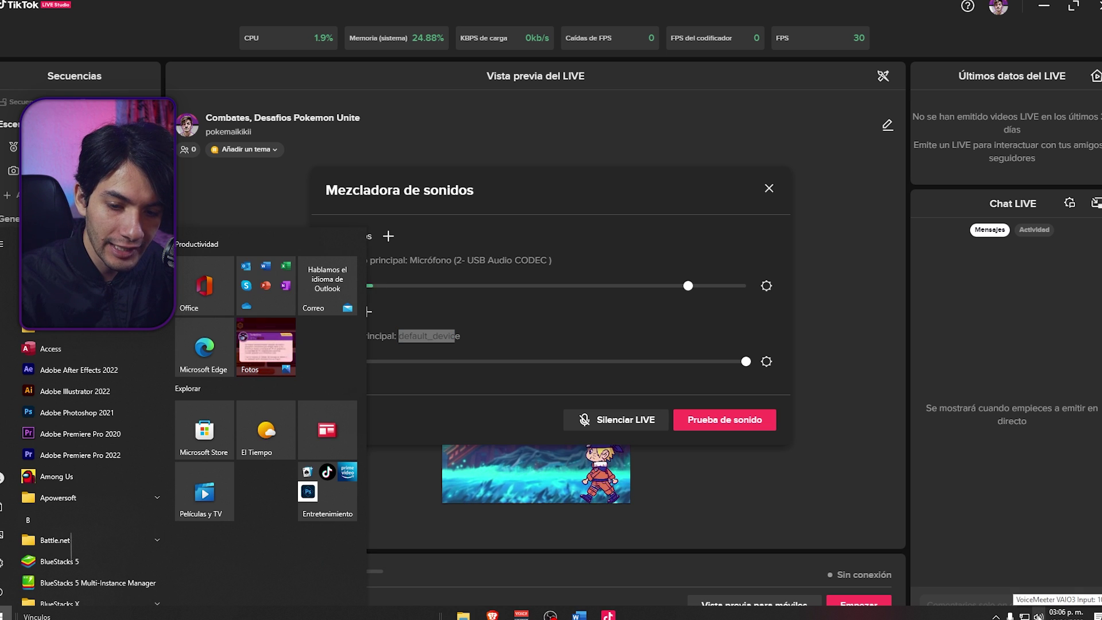
{"action": "right_click", "coordinate": [1038, 616]}
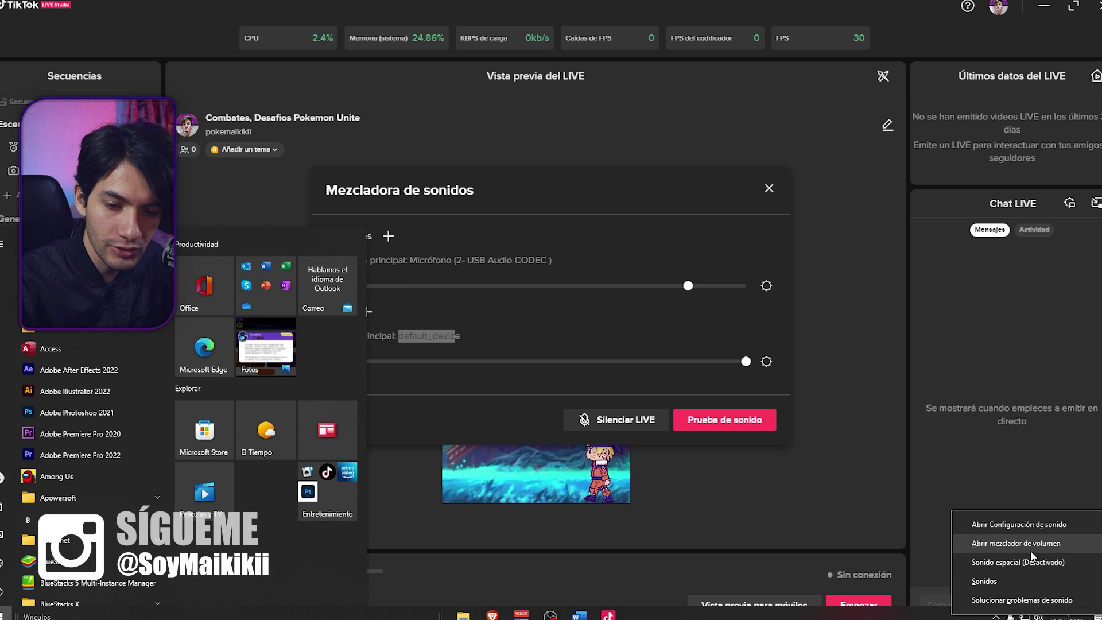
{"action": "left_click", "coordinate": [1028, 522]}
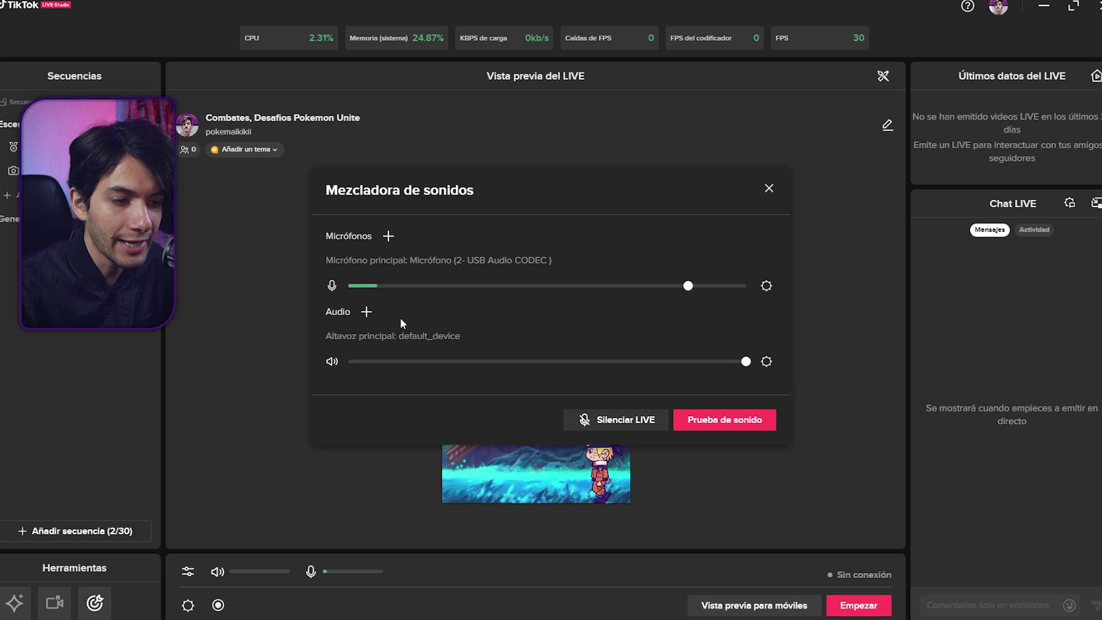
Edit the main speaker in the sound mixer, keeping Dispositivo predeterminado and lowering its volume to just under half, and save.
{"action": "left_click", "coordinate": [766, 362]}
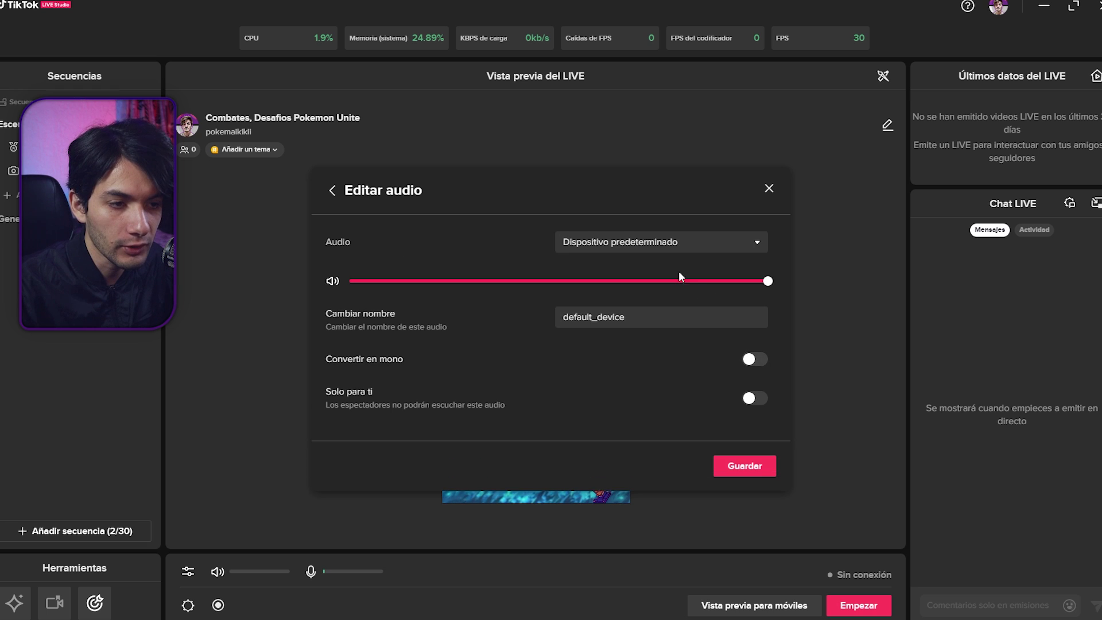
{"action": "left_click", "coordinate": [706, 248]}
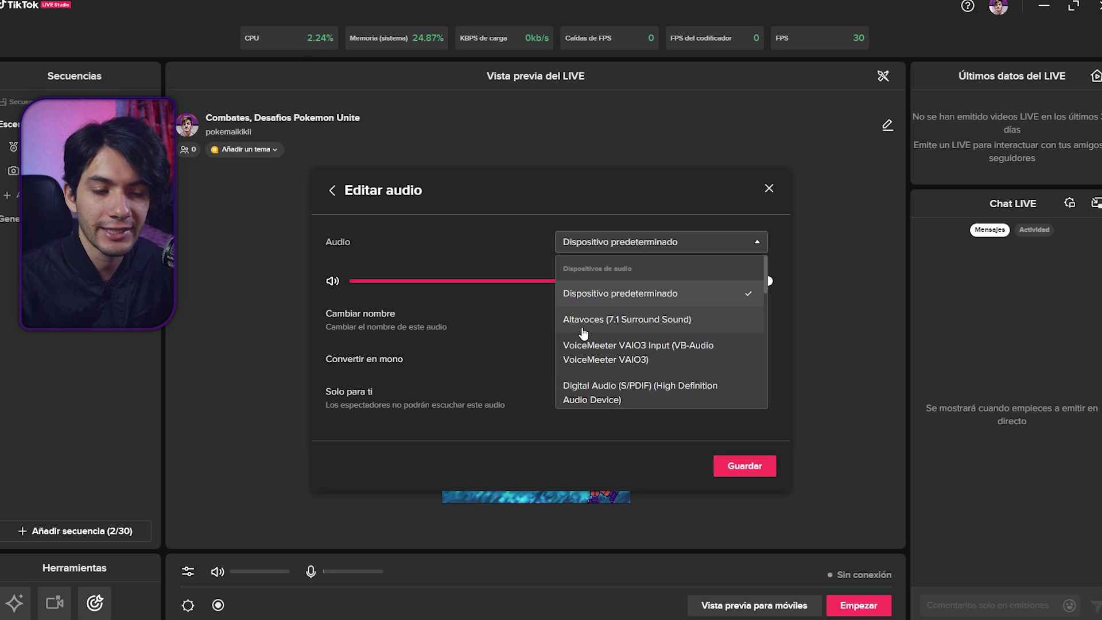
{"action": "left_click", "coordinate": [590, 293]}
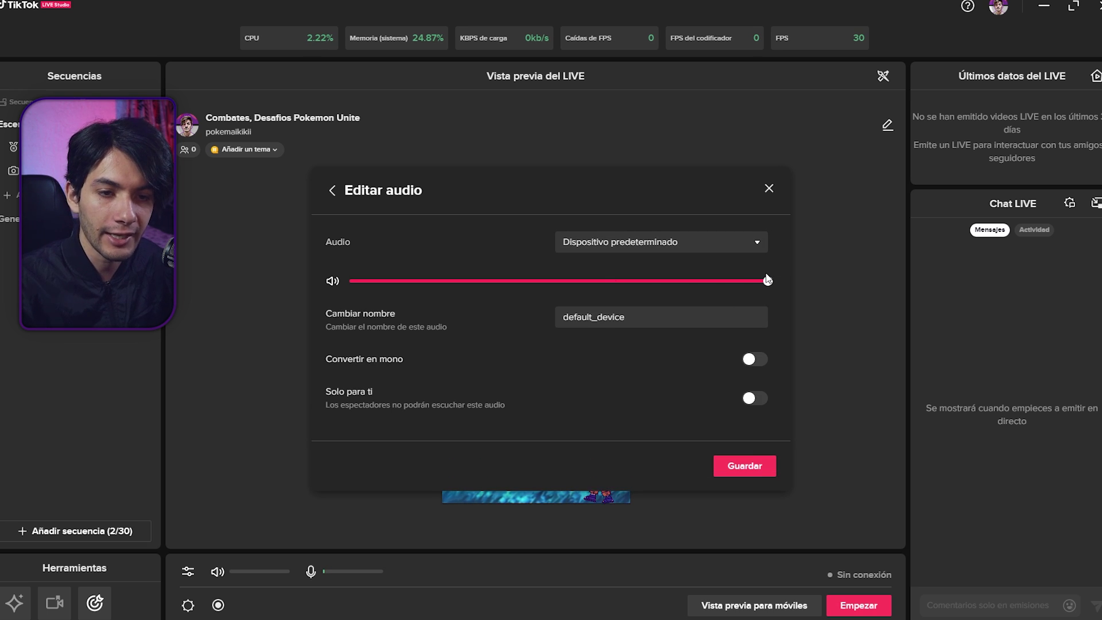
{"action": "left_click_drag", "start_coordinate": [768, 281], "coordinate": [543, 284]}
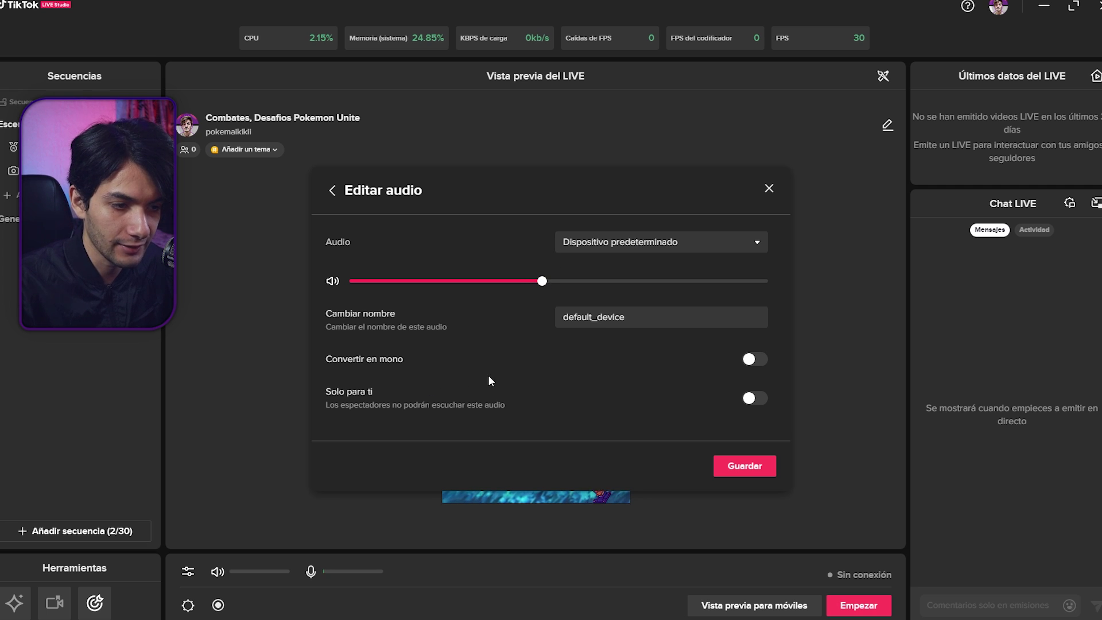
{"action": "key", "text": "Return"}
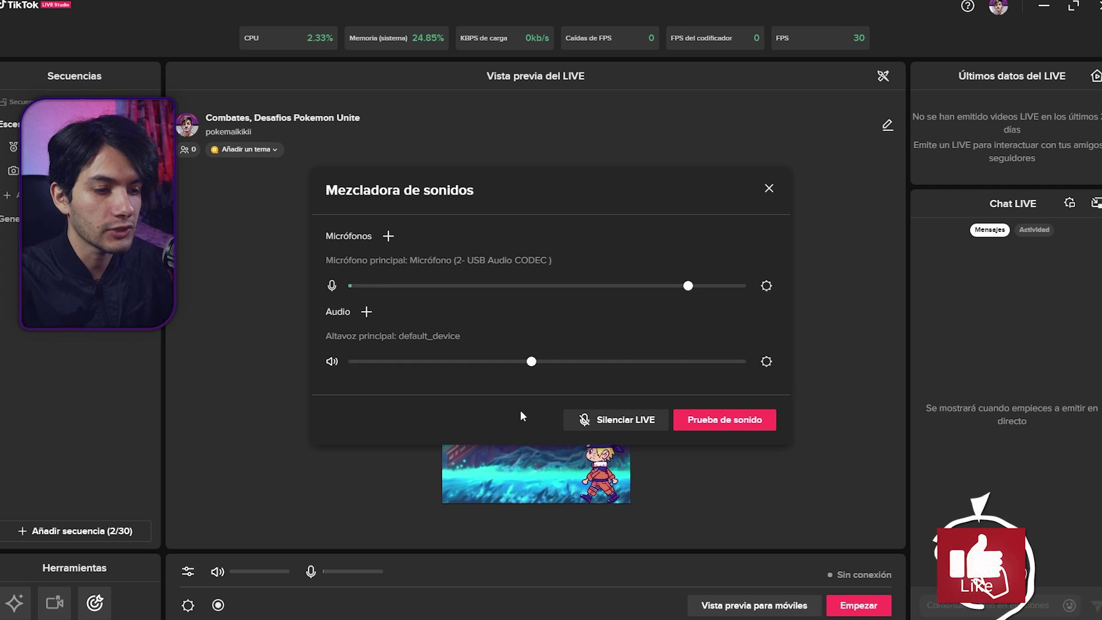
Add CABLE Input (VB-Audio Virtual Cable) as an audio source in the mixer with its volume at 16%.
{"action": "left_click", "coordinate": [366, 311]}
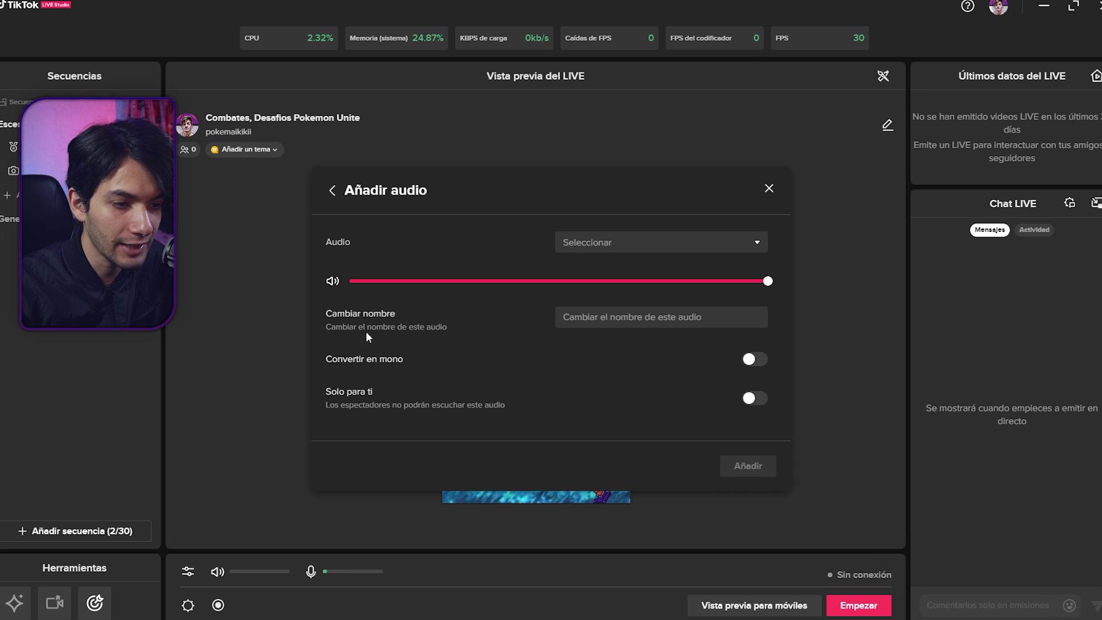
{"action": "left_click", "coordinate": [660, 242]}
{"action": "scroll", "coordinate": [636, 350], "scroll_direction": "down", "scroll_amount": 3}
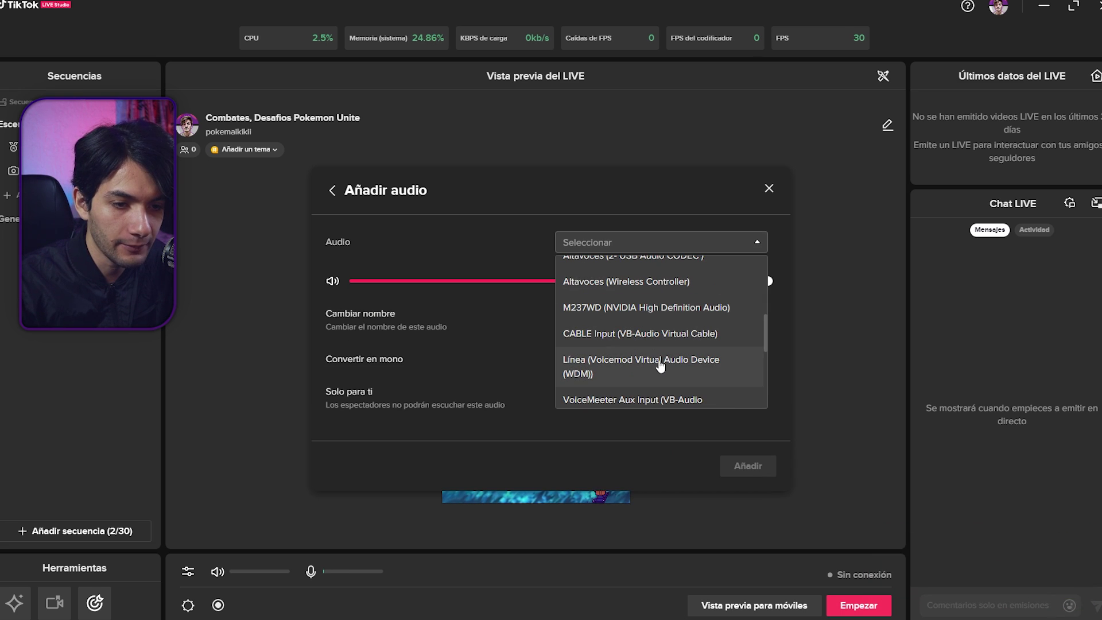
{"action": "left_click", "coordinate": [652, 339]}
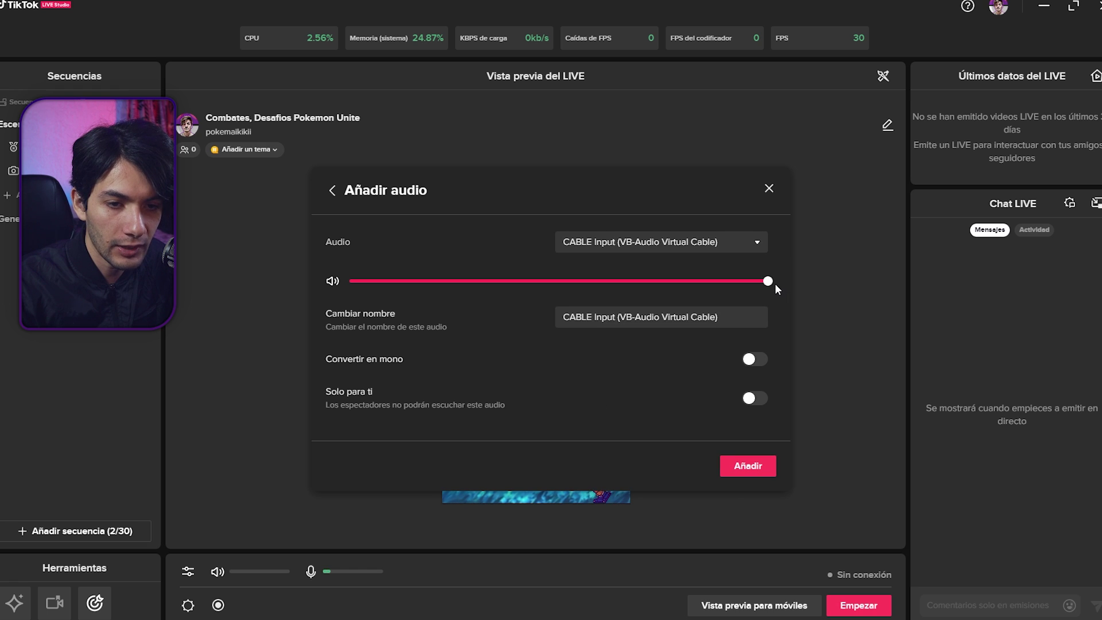
{"action": "mouse_move", "coordinate": [773, 287]}
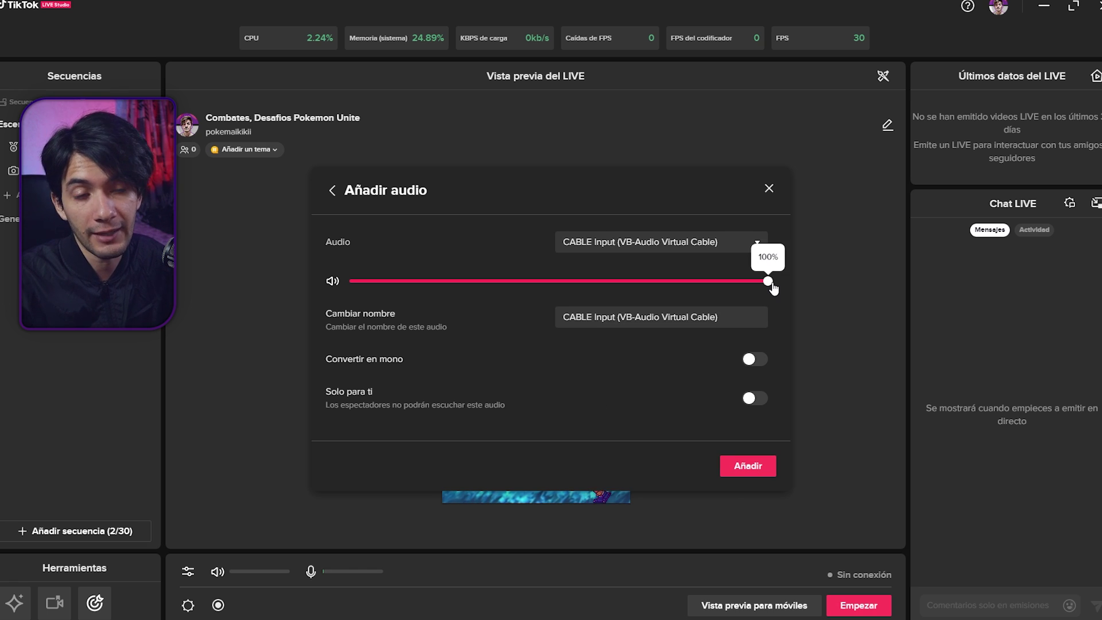
{"action": "left_click_drag", "start_coordinate": [773, 287], "coordinate": [416, 296]}
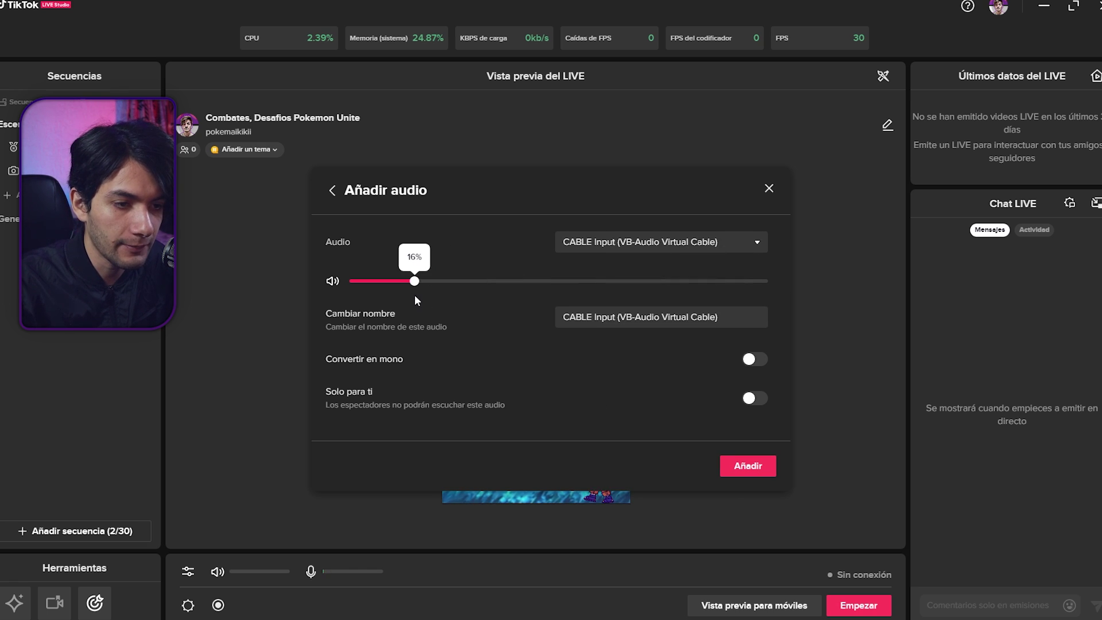
{"action": "left_click", "coordinate": [742, 469]}
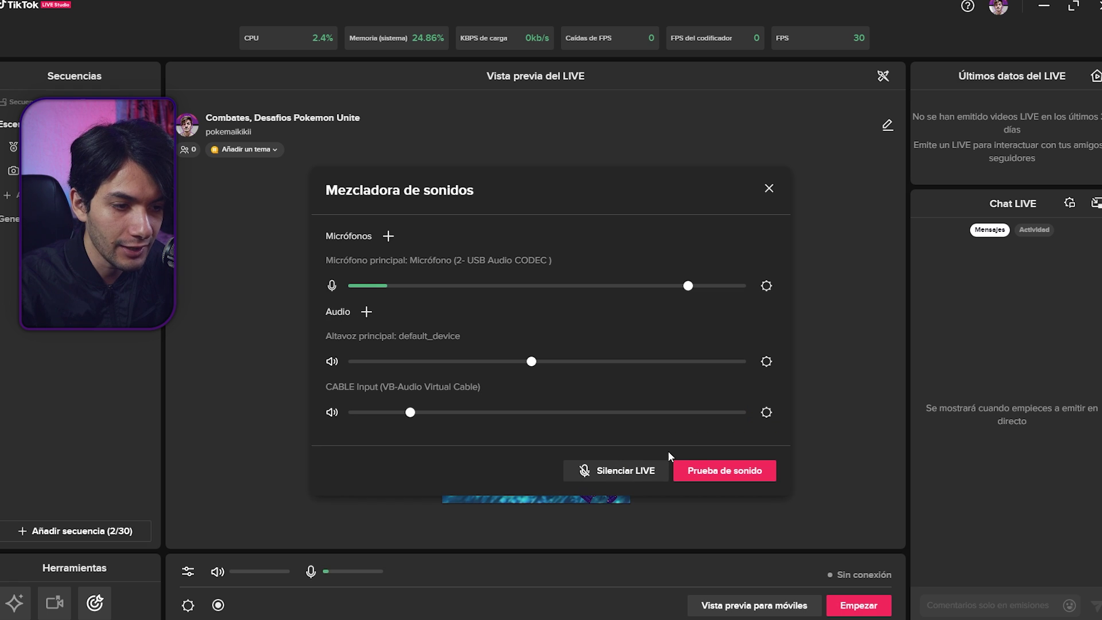
{"action": "left_click_drag", "start_coordinate": [338, 387], "coordinate": [410, 383]}
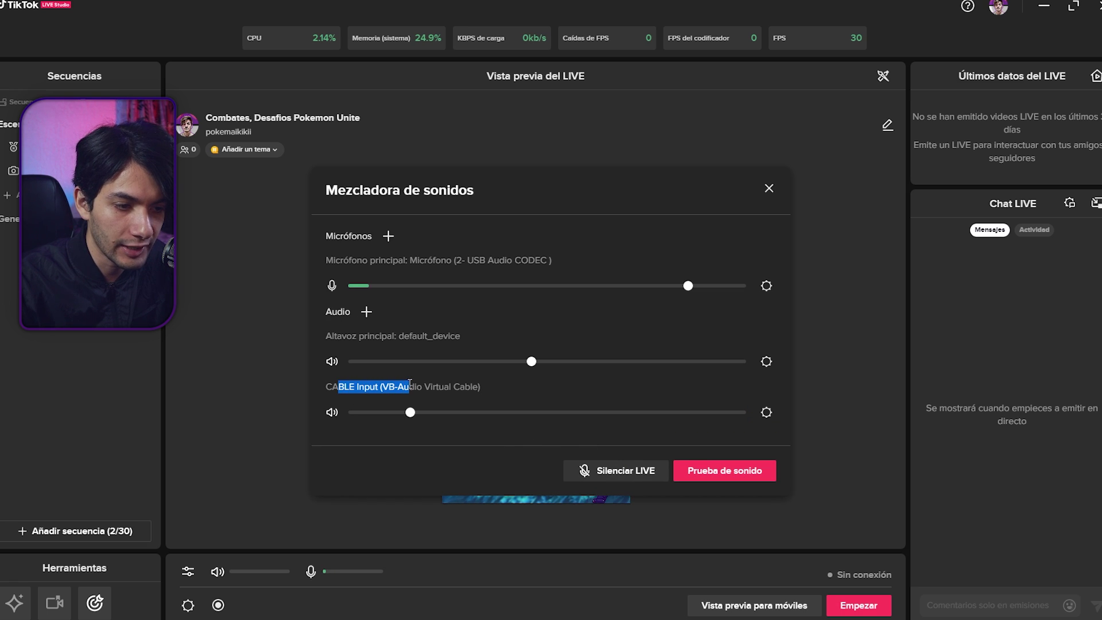
{"action": "left_click_drag", "start_coordinate": [342, 336], "coordinate": [429, 338]}
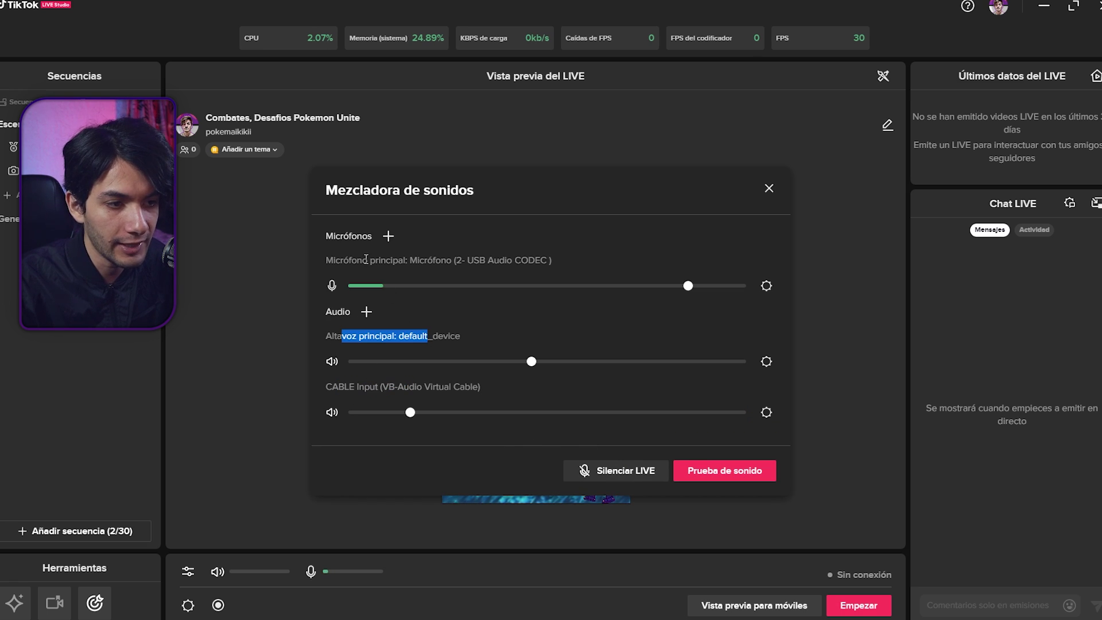
{"action": "left_click_drag", "start_coordinate": [386, 260], "coordinate": [532, 275]}
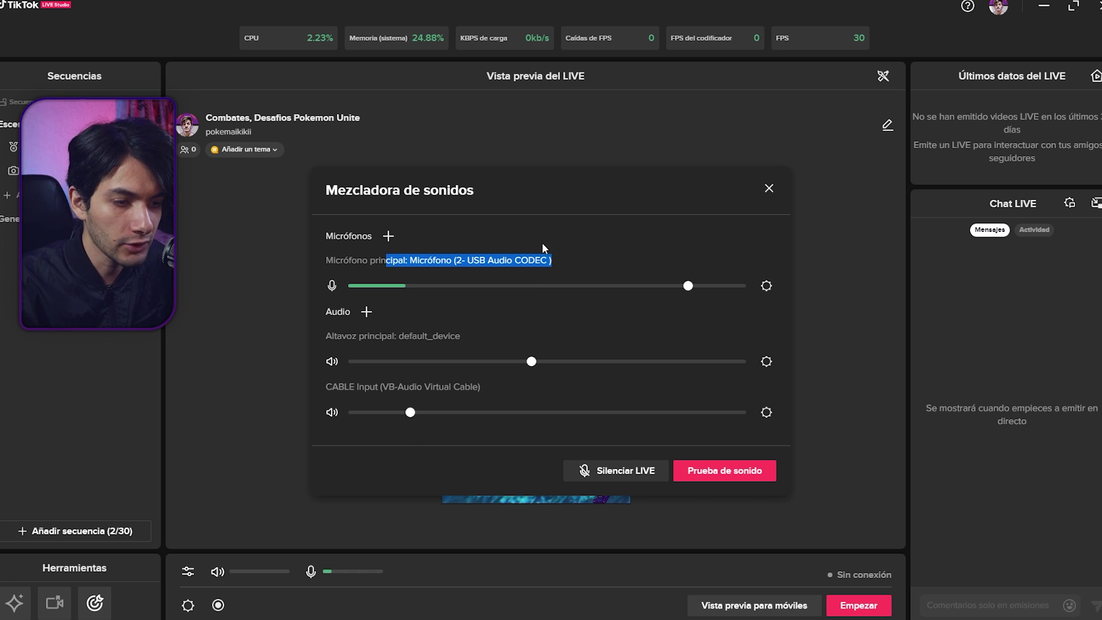
Close the sound mixer and, in the streaming settings, set the resolution to 1280*720 and the FPS to 30.
{"action": "left_click", "coordinate": [769, 189]}
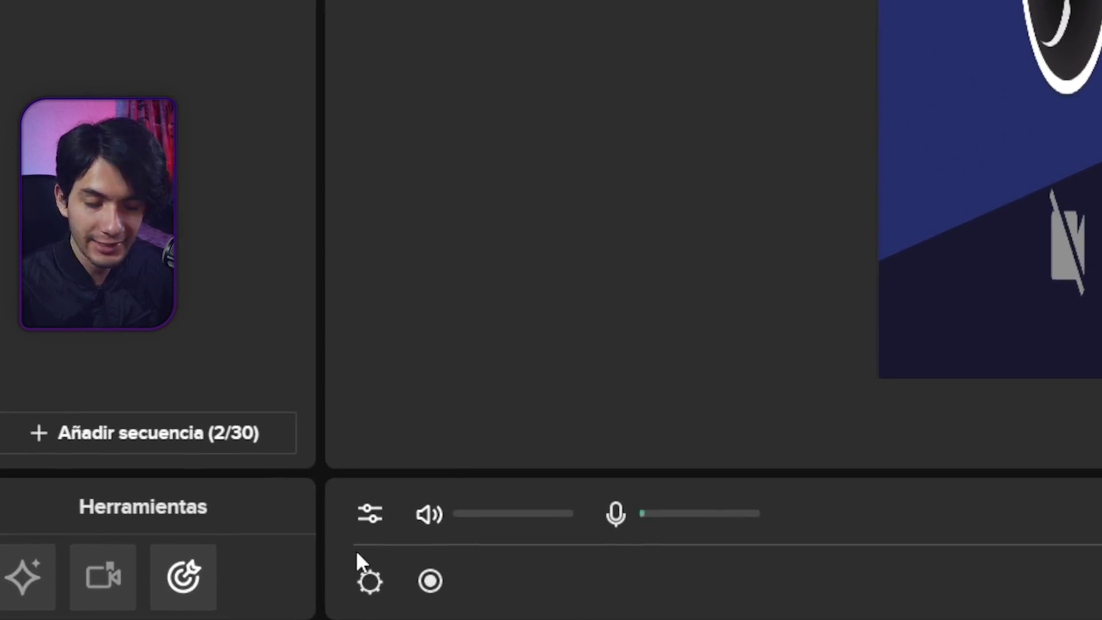
{"action": "left_click", "coordinate": [370, 581]}
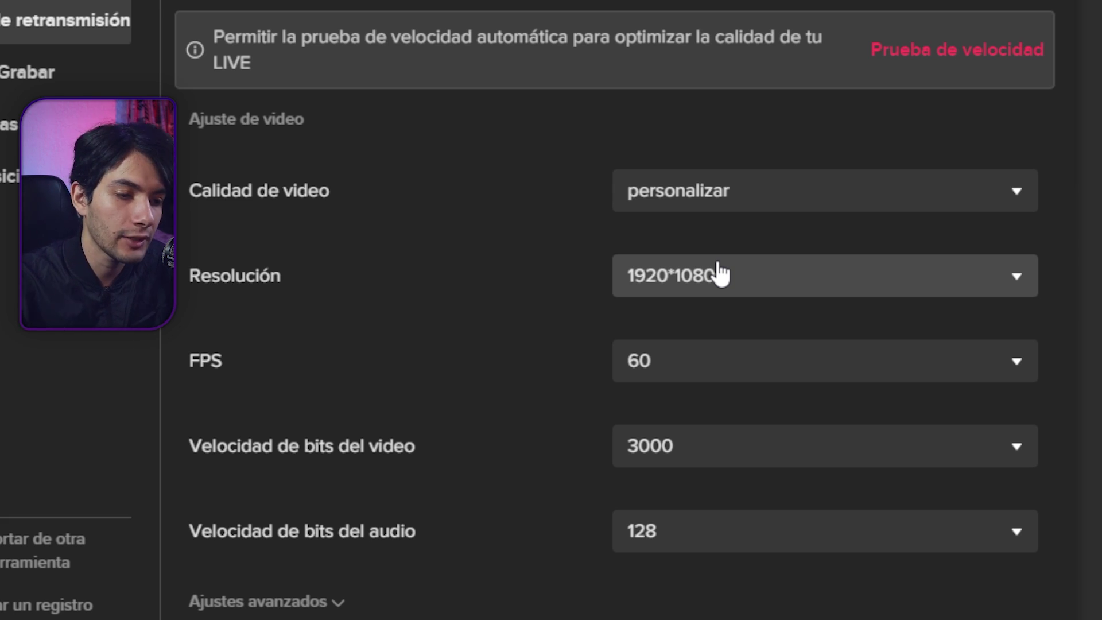
{"action": "left_click", "coordinate": [719, 274]}
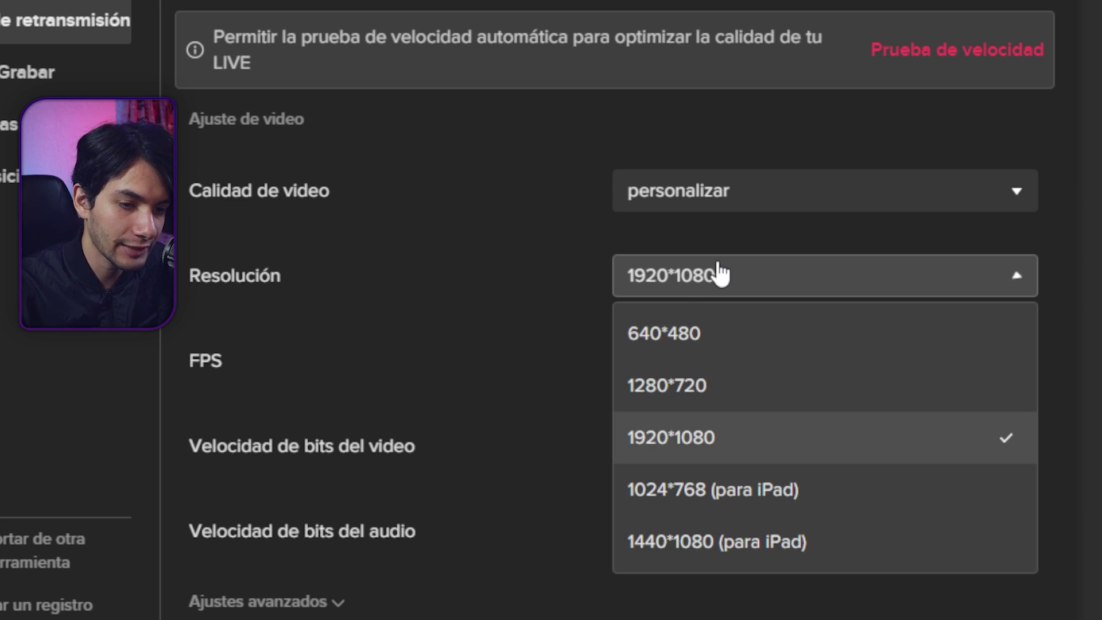
{"action": "left_click", "coordinate": [707, 393]}
{"action": "left_click", "coordinate": [672, 370]}
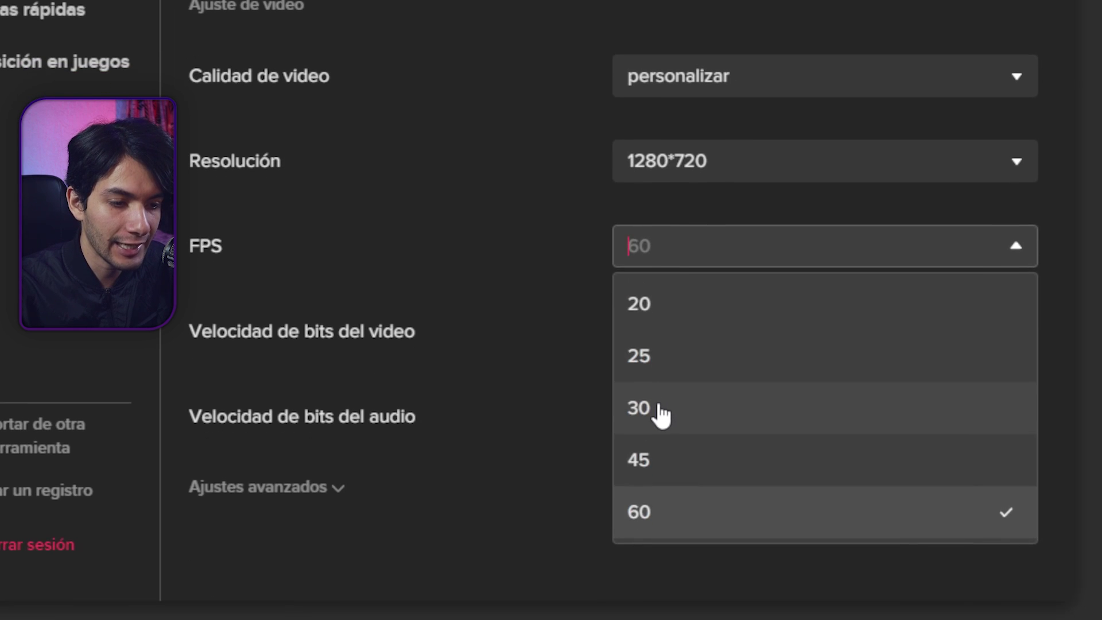
{"action": "left_click", "coordinate": [660, 525]}
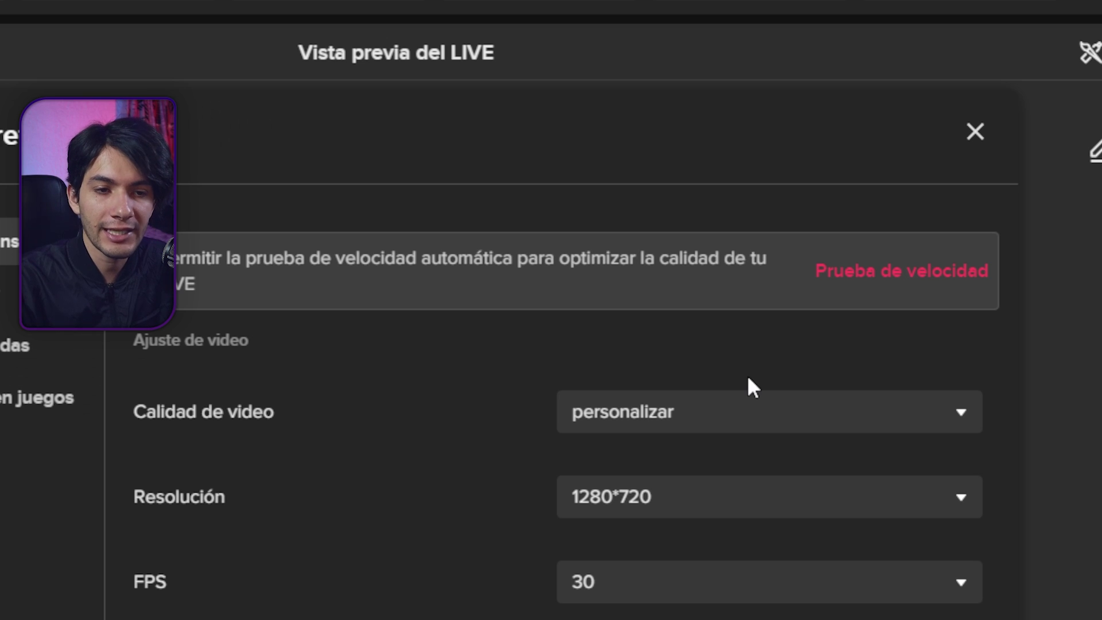
{"action": "left_click", "coordinate": [882, 287]}
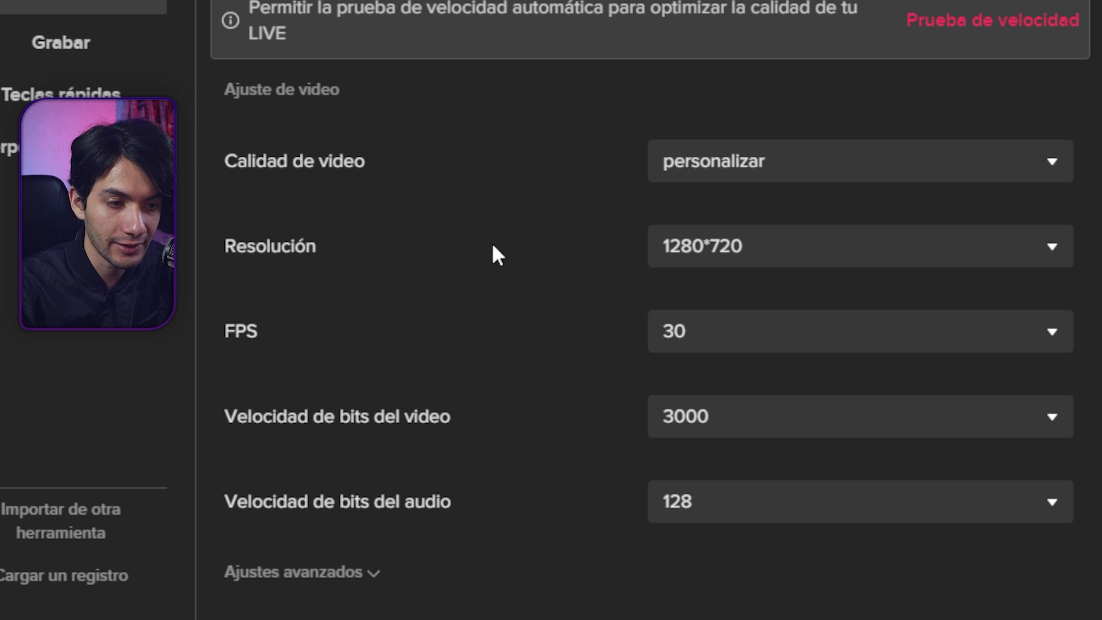
Set the streaming resolution to 640*480 and the video bitrate to 1200.
{"action": "left_click", "coordinate": [669, 251]}
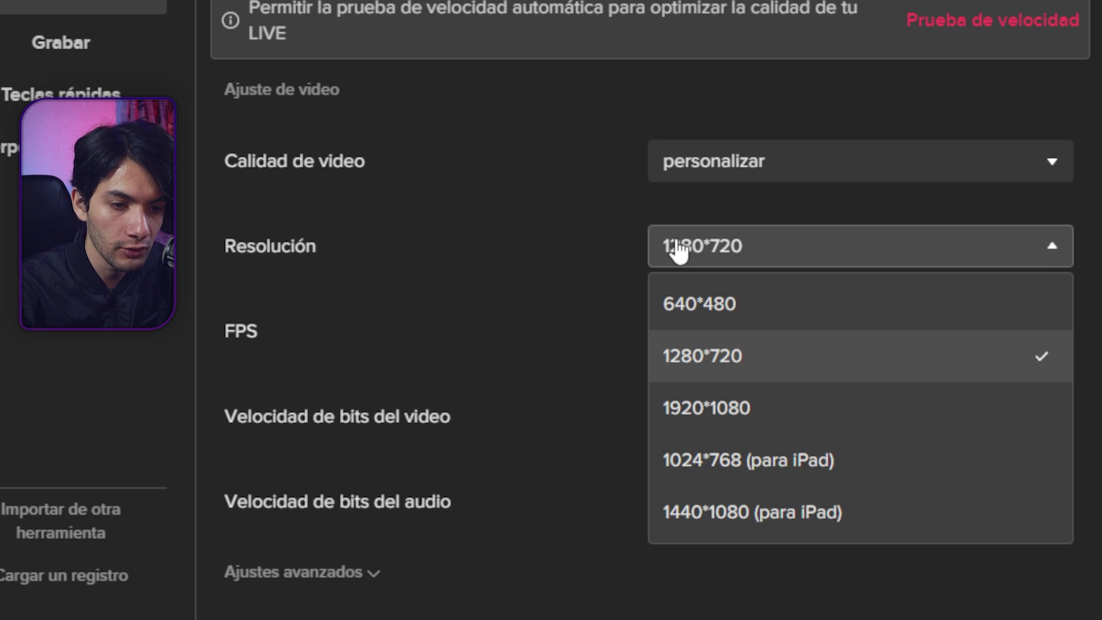
{"action": "left_click", "coordinate": [721, 313]}
{"action": "left_click", "coordinate": [726, 416]}
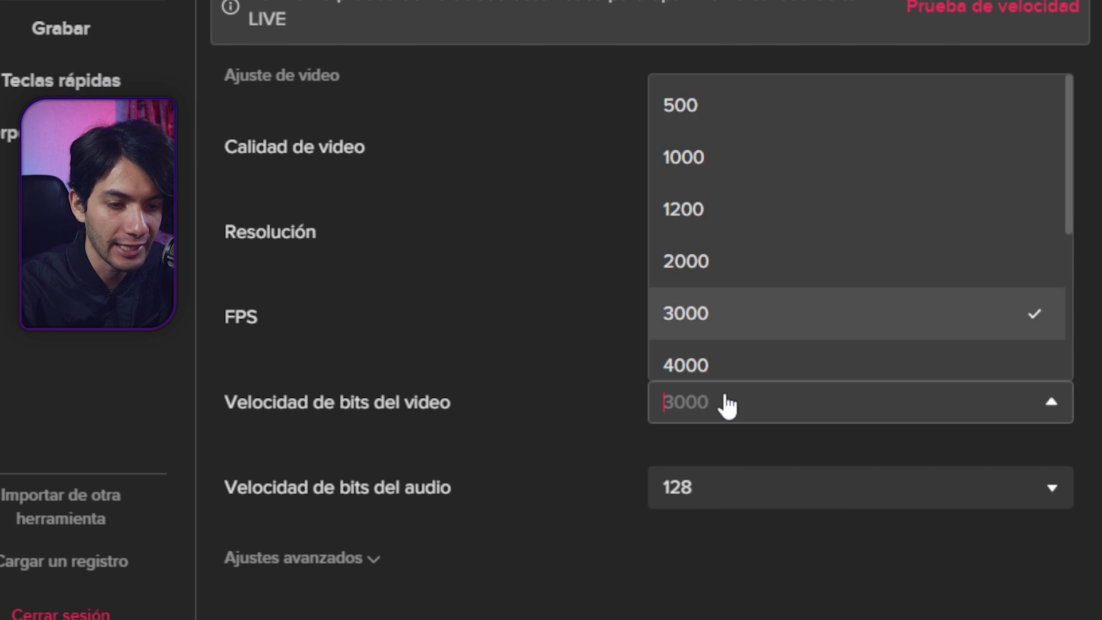
{"action": "left_click", "coordinate": [717, 218]}
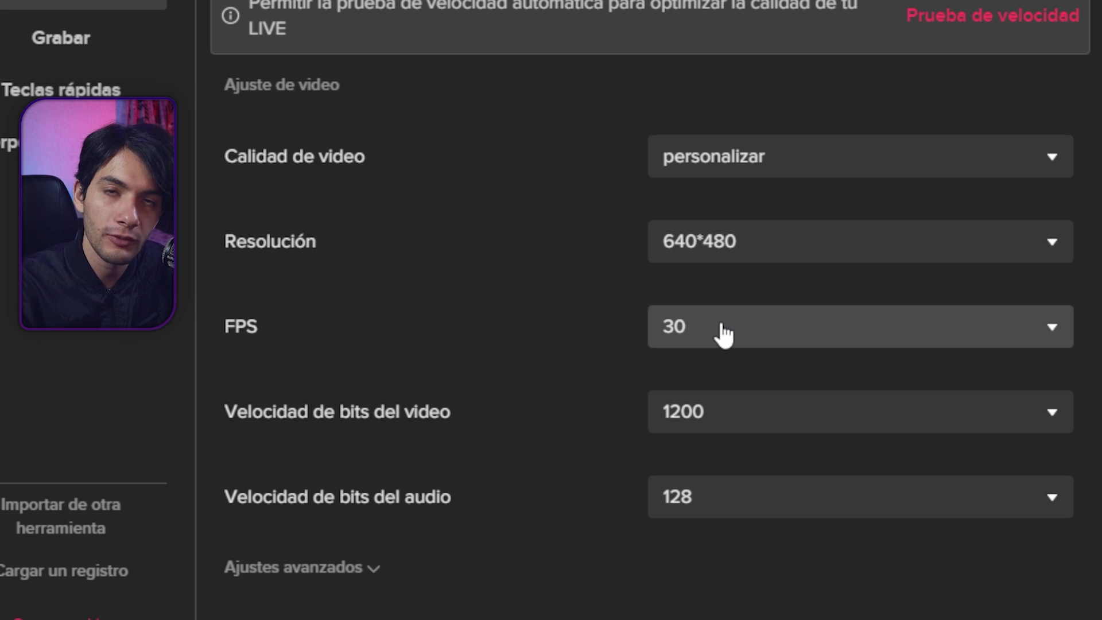
Set the streaming resolution to 1920*1080, choose the FPS, and select a video bitrate higher than 1200.
{"action": "left_click", "coordinate": [660, 261]}
{"action": "left_click", "coordinate": [721, 411]}
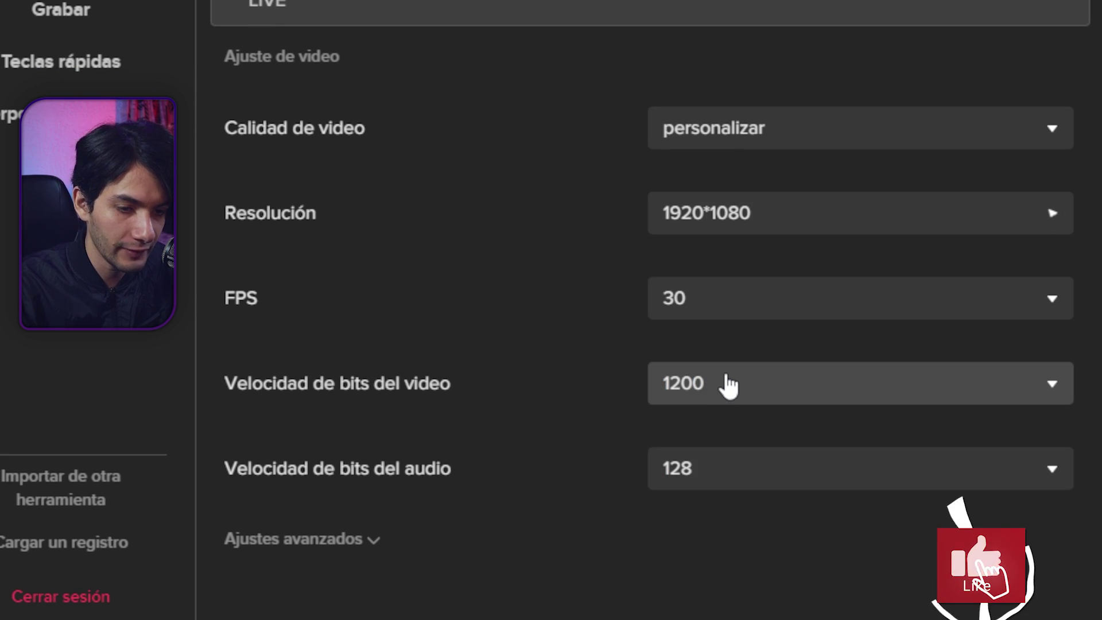
{"action": "left_click", "coordinate": [701, 304]}
{"action": "left_click", "coordinate": [701, 396]}
{"action": "left_click", "coordinate": [712, 386]}
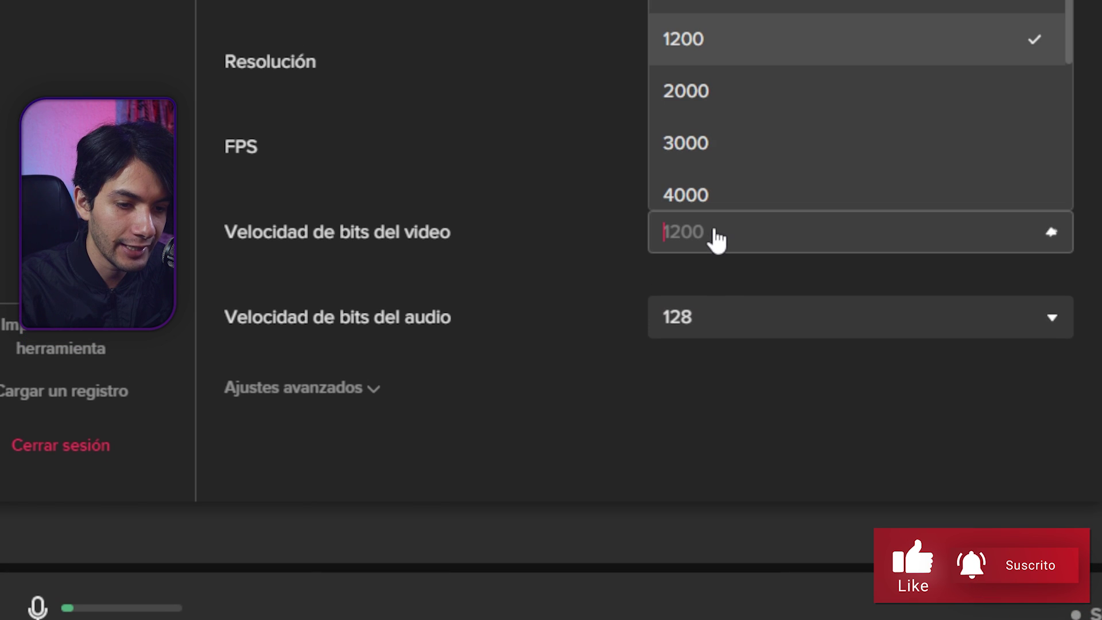
{"action": "scroll", "coordinate": [707, 223], "scroll_direction": "down", "scroll_amount": 5}
{"action": "left_click", "coordinate": [716, 150]}
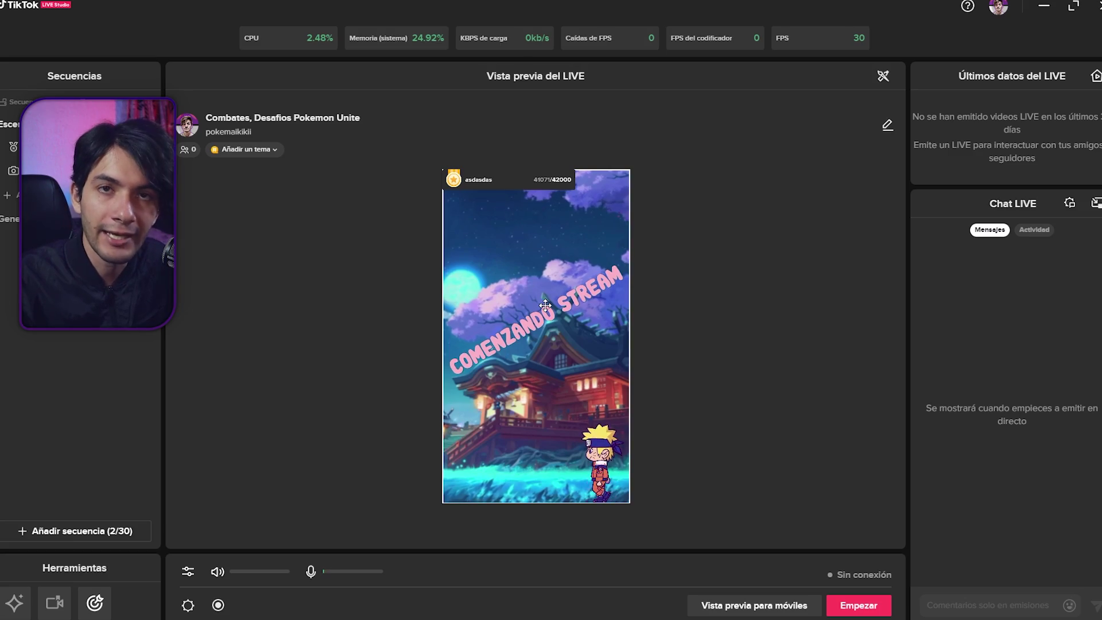
Open the LIVE settings for starting a broadcast and check the moderators list.
{"action": "left_click", "coordinate": [862, 608]}
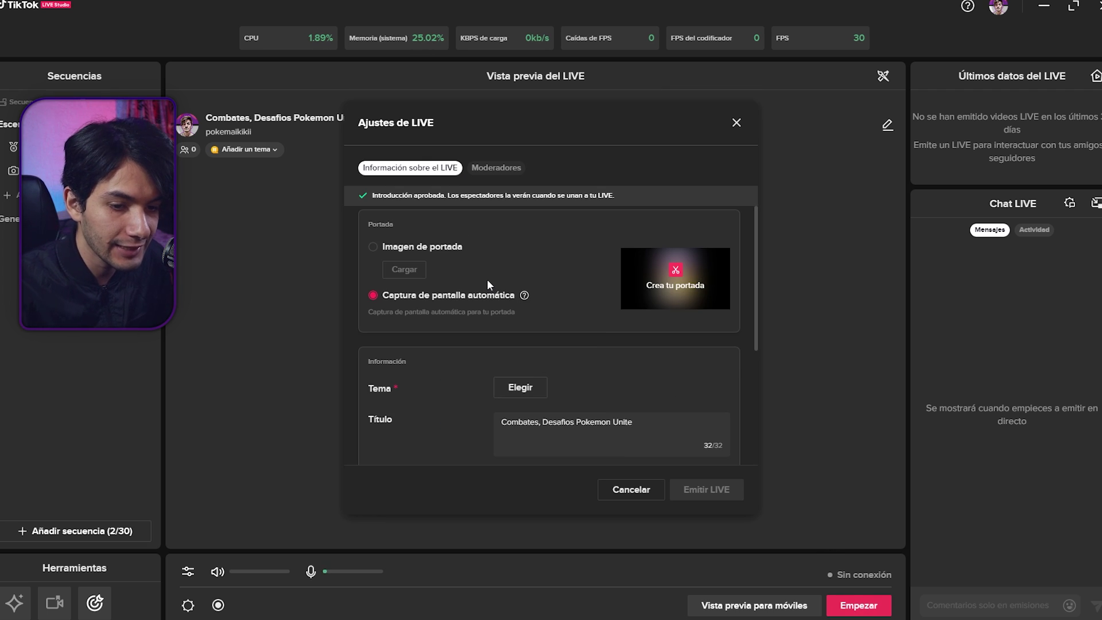
{"action": "left_click", "coordinate": [499, 171]}
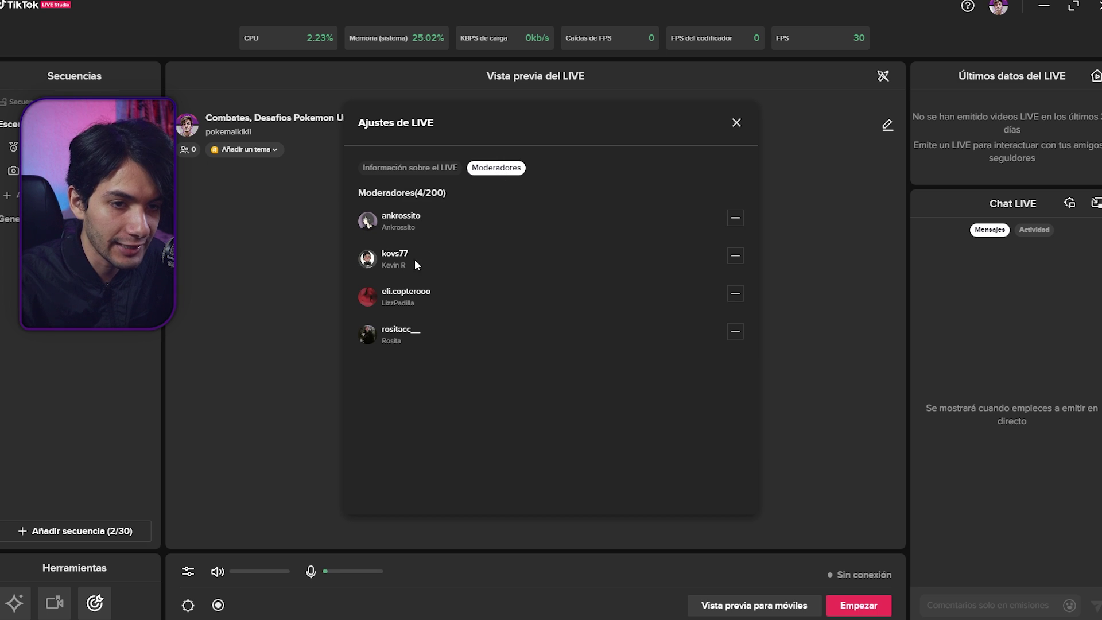
{"action": "left_click", "coordinate": [418, 170]}
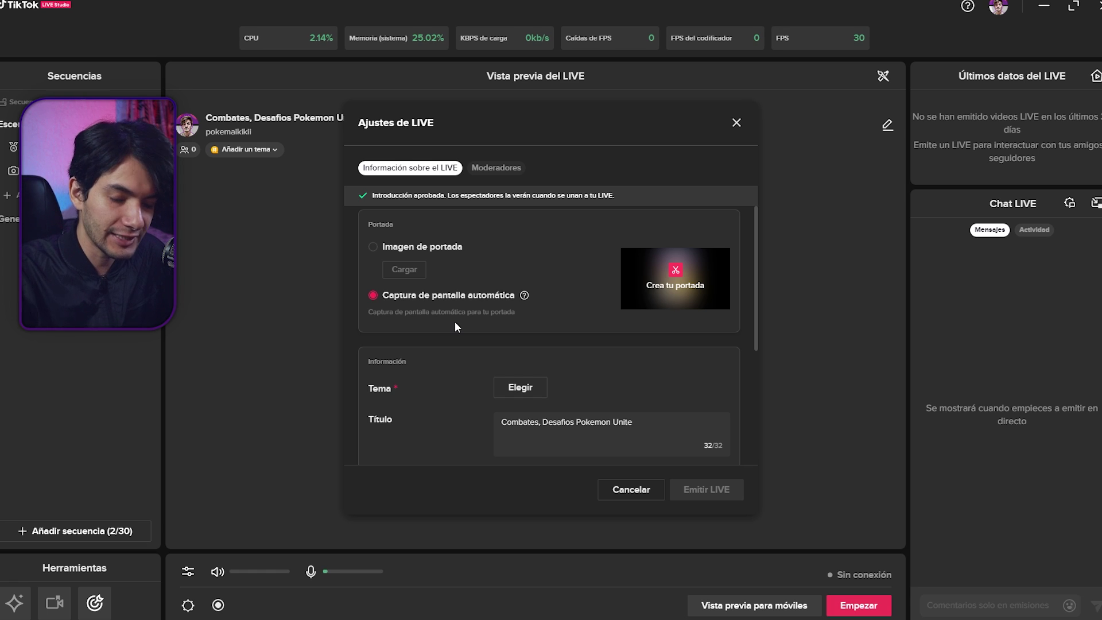
Preview the custom cover image, return to the automatic screenshot cover, and review the remaining LIVE information fields.
{"action": "left_click", "coordinate": [442, 248]}
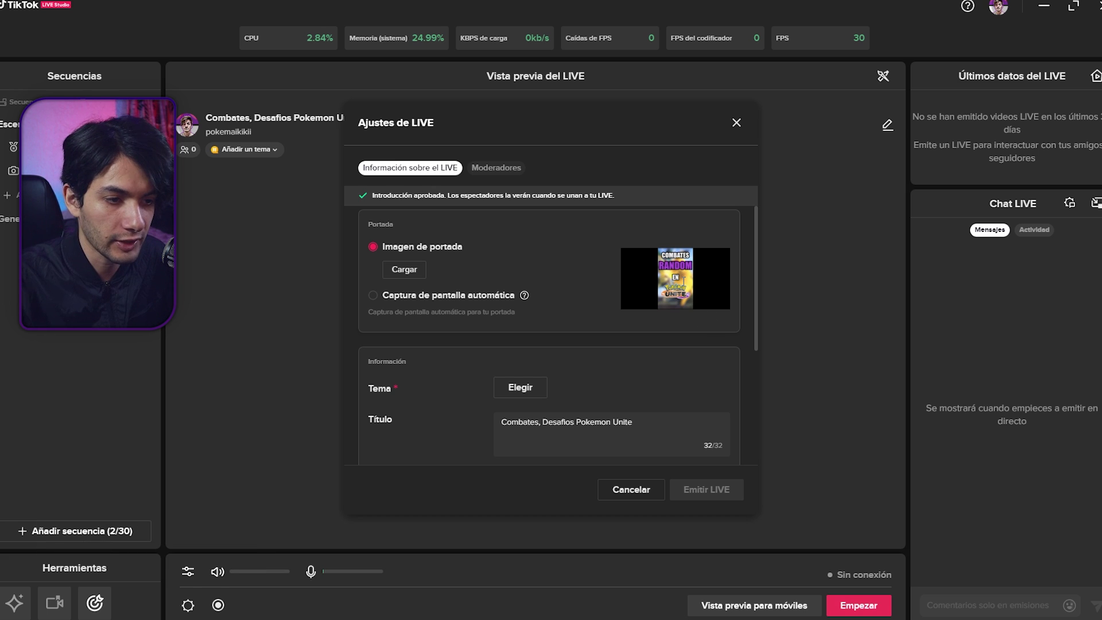
{"action": "left_click", "coordinate": [457, 302]}
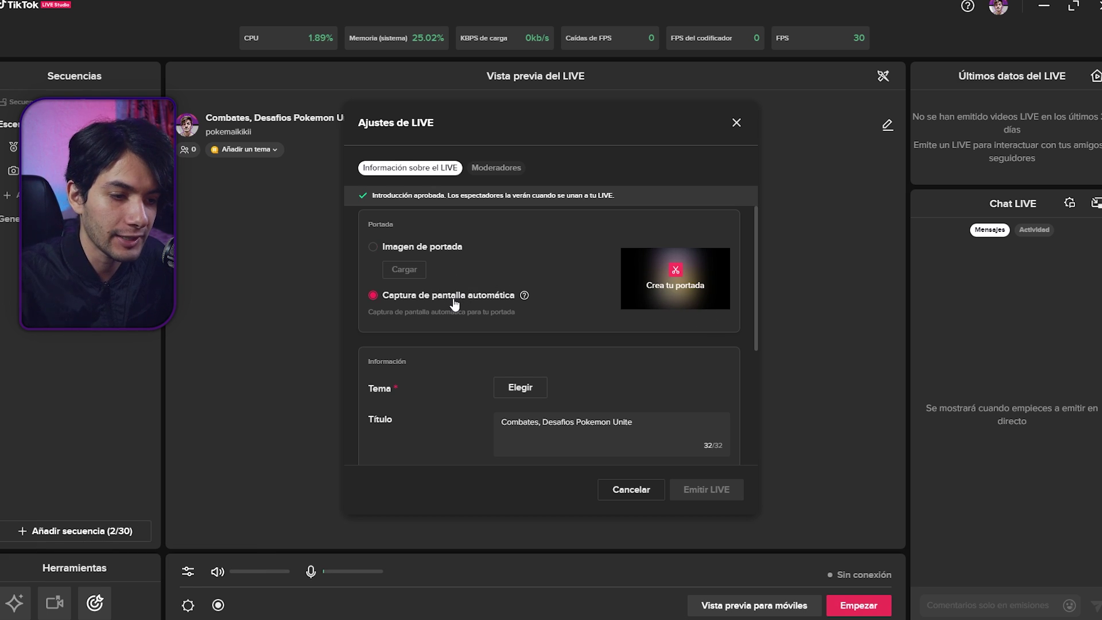
{"action": "scroll", "coordinate": [371, 265], "scroll_direction": "down", "scroll_amount": 2}
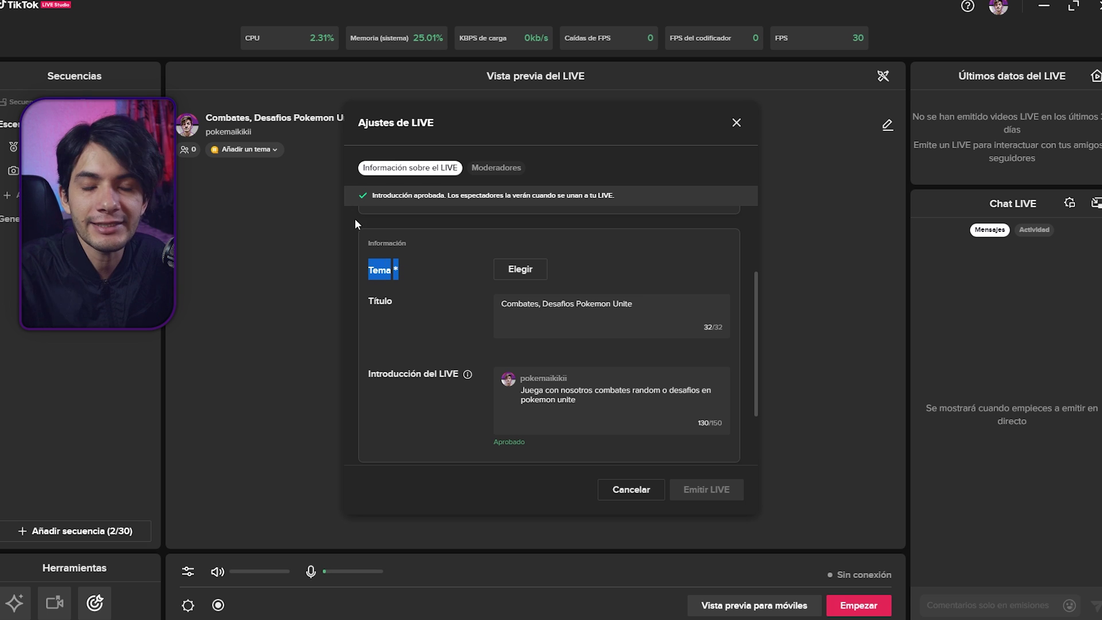
{"action": "scroll", "coordinate": [352, 218], "scroll_direction": "down", "scroll_amount": 2}
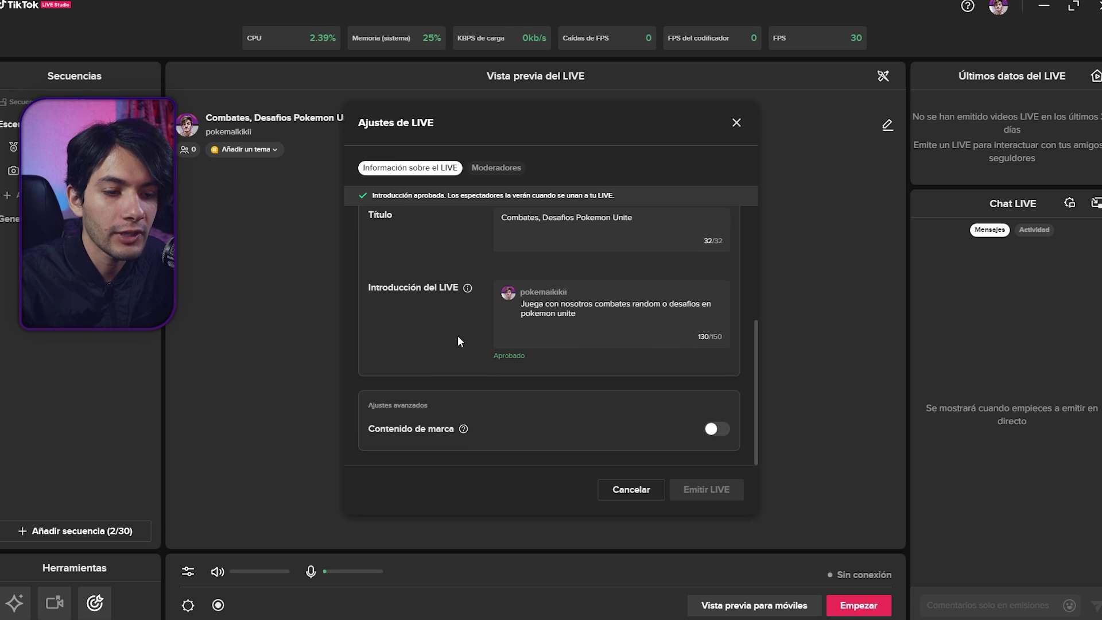
{"action": "scroll", "coordinate": [457, 336], "scroll_direction": "up", "scroll_amount": 2}
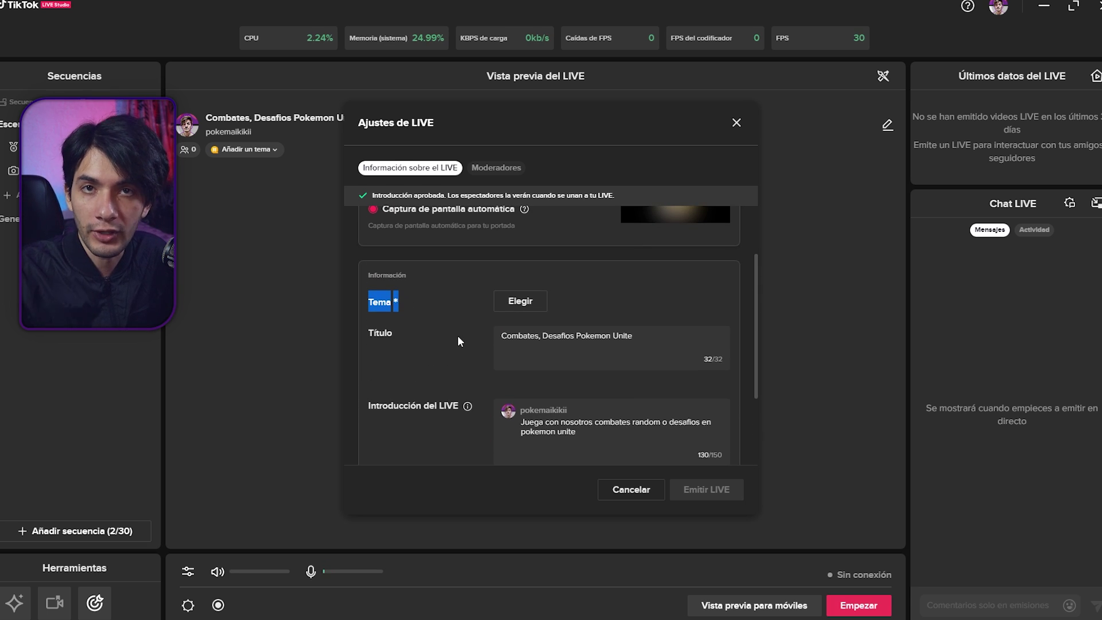
Set the LIVE theme to Videojuegos | Pokémon Unite by searching the game topics for Pokémon.
{"action": "left_click", "coordinate": [505, 302]}
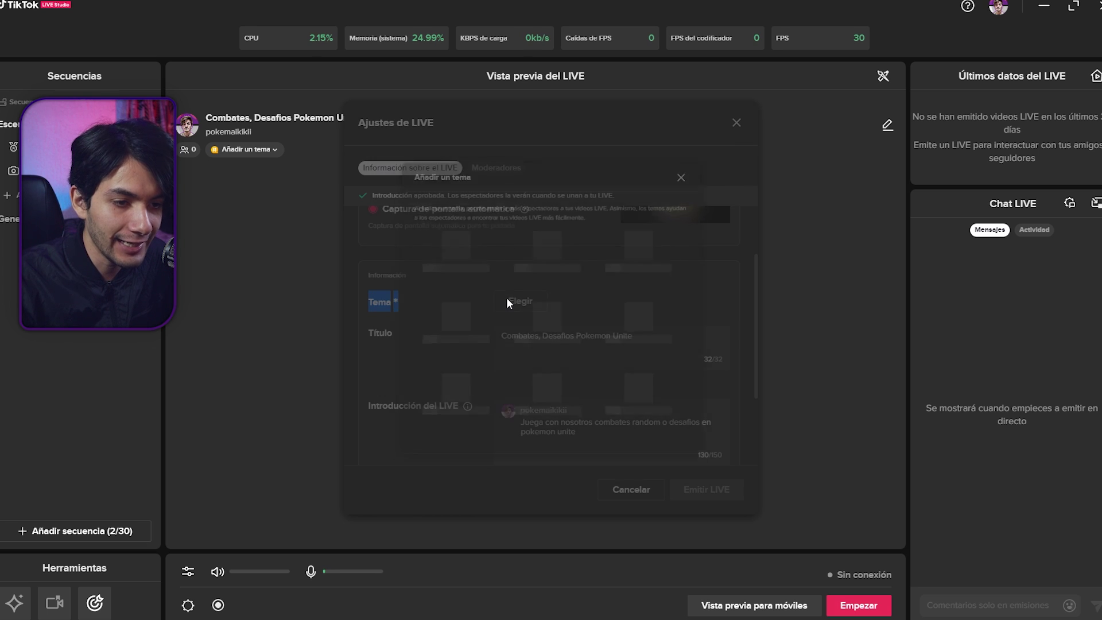
{"action": "left_click", "coordinate": [456, 256]}
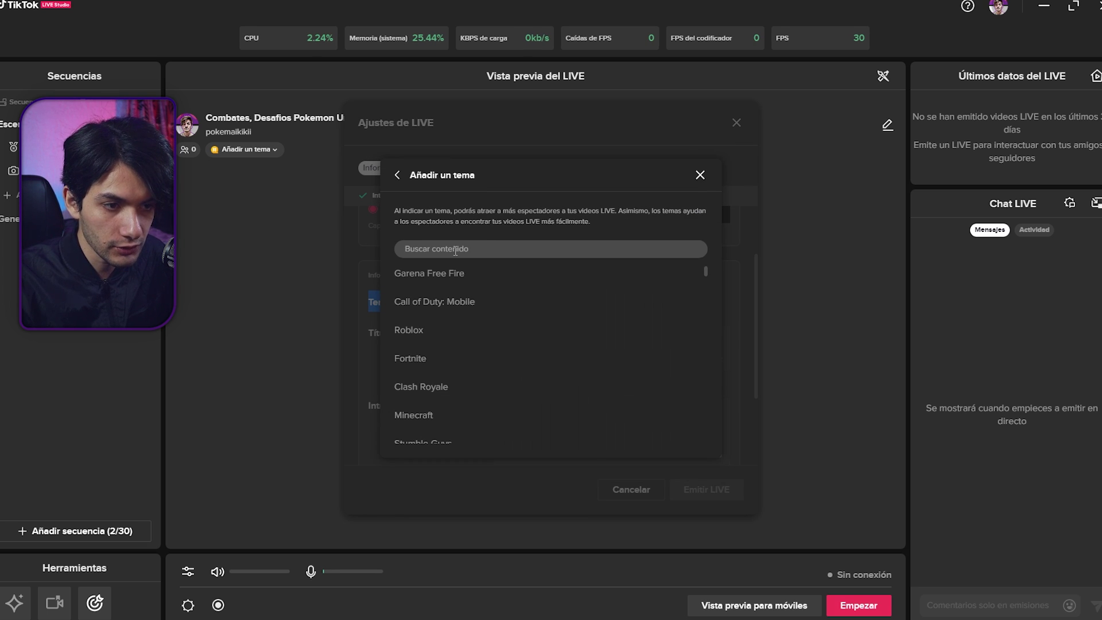
{"action": "left_click", "coordinate": [485, 251]}
{"action": "type", "text": "Pok"}
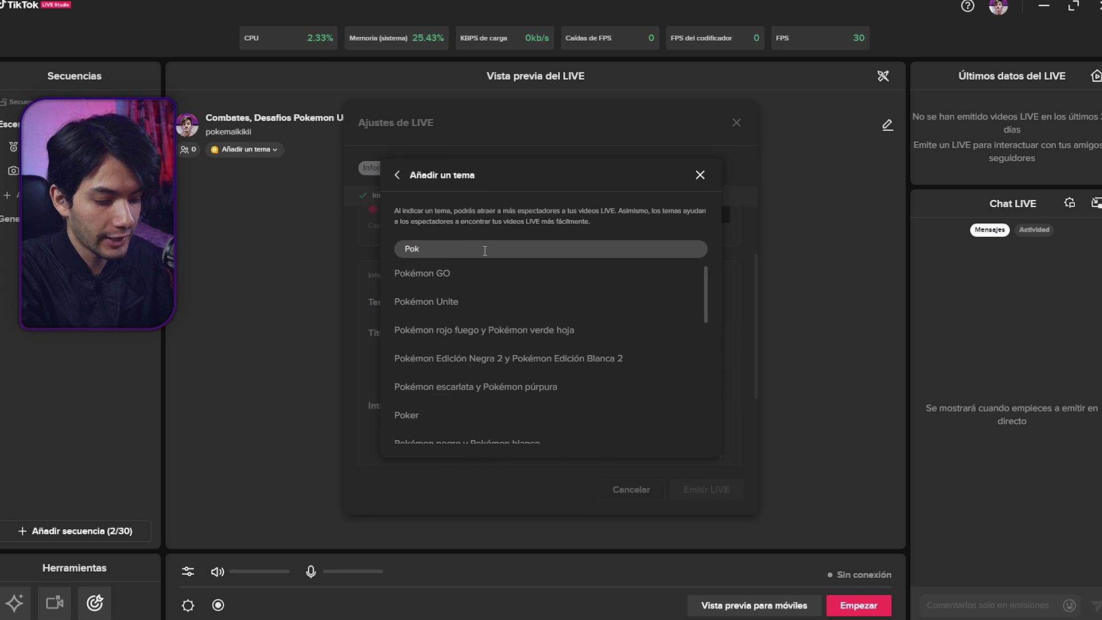
{"action": "type", "text": "émon"}
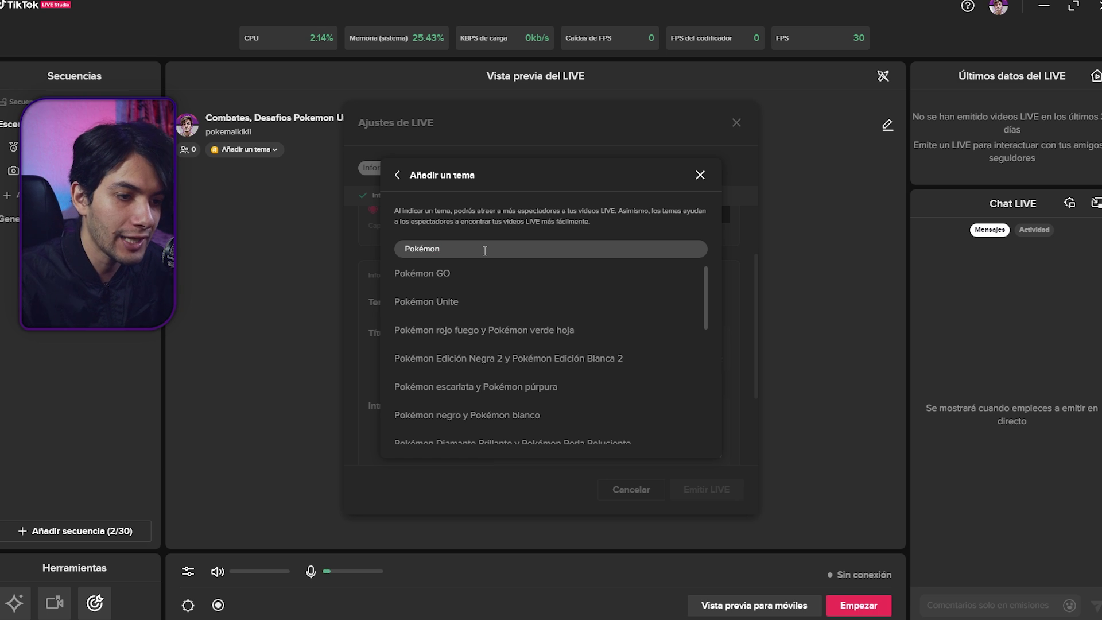
{"action": "left_click", "coordinate": [453, 305]}
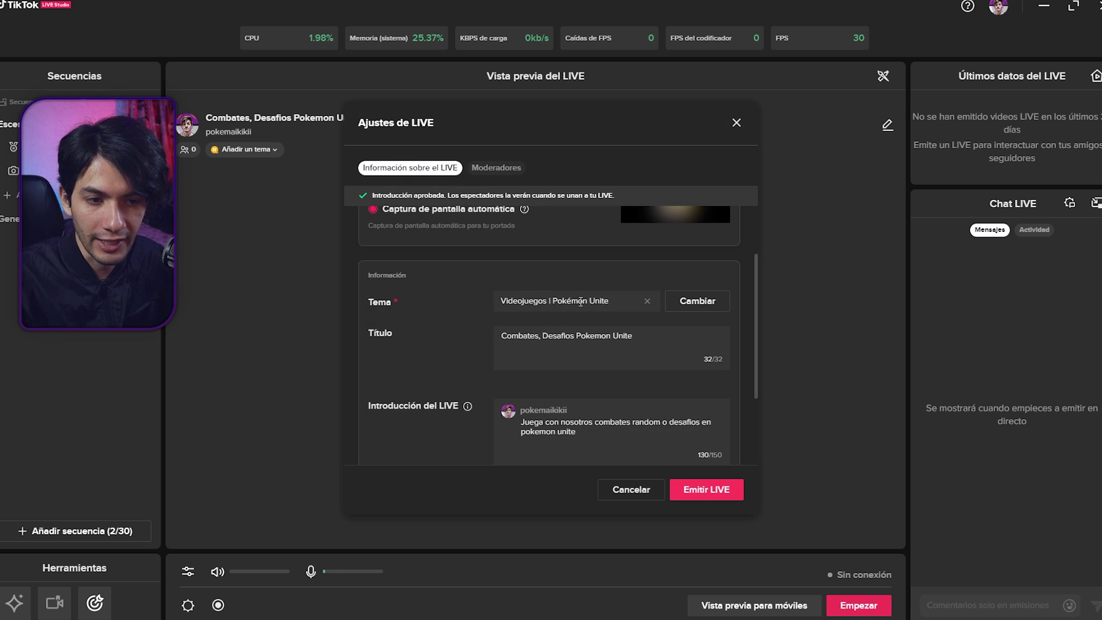
Remove the LIVE theme, try Videojuegos | Fortnite instead, and switch the theme back to Pokémon Unite.
{"action": "left_click", "coordinate": [648, 303]}
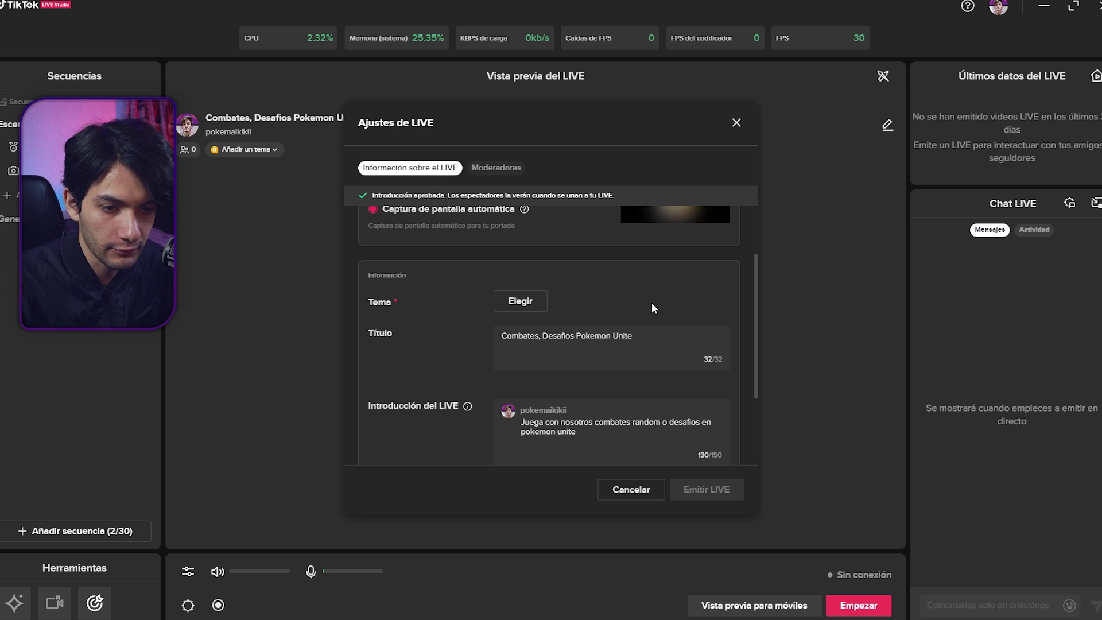
{"action": "left_click", "coordinate": [500, 304]}
{"action": "left_click", "coordinate": [444, 257]}
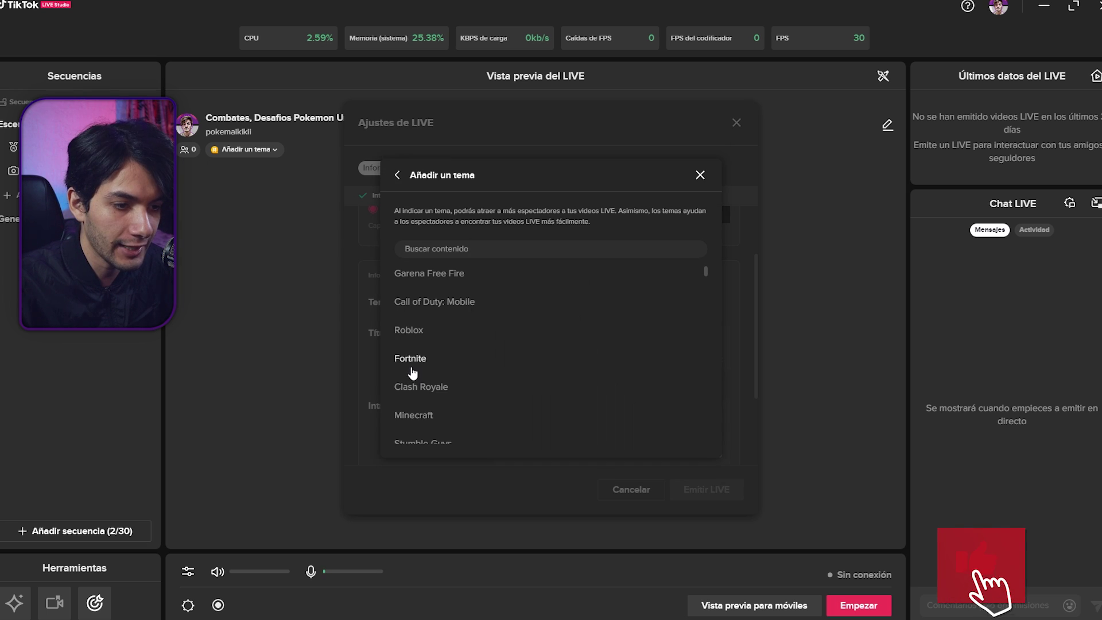
{"action": "left_click", "coordinate": [412, 367]}
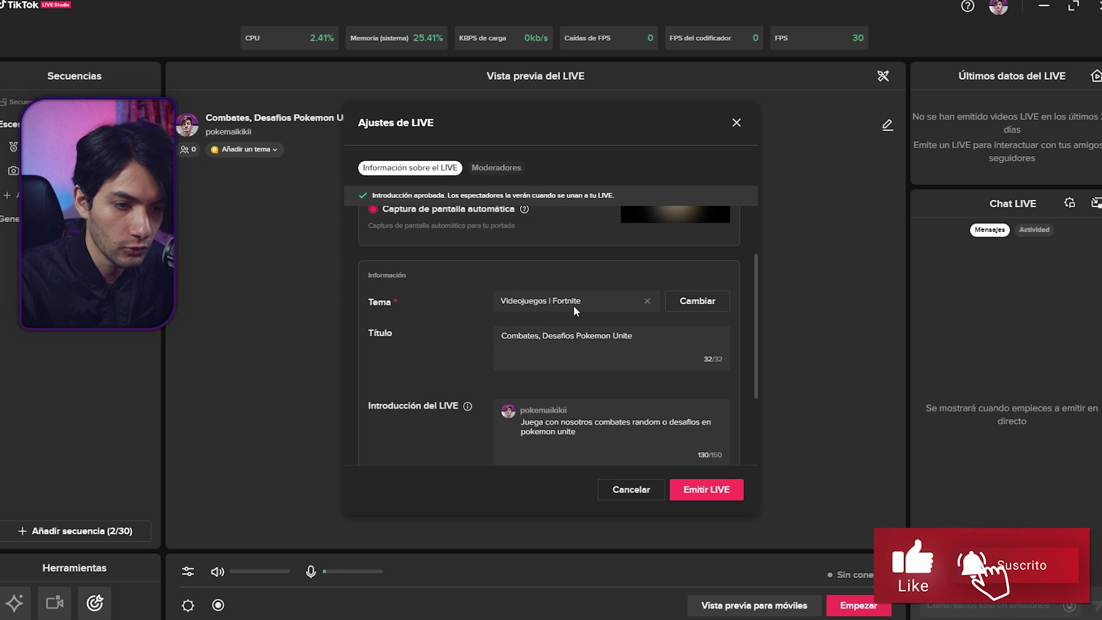
{"action": "left_click", "coordinate": [697, 300]}
Review the stream title, LIVE introduction and branded content option, and finish with the LIVE settings.
{"action": "left_click_drag", "start_coordinate": [655, 336], "coordinate": [480, 334]}
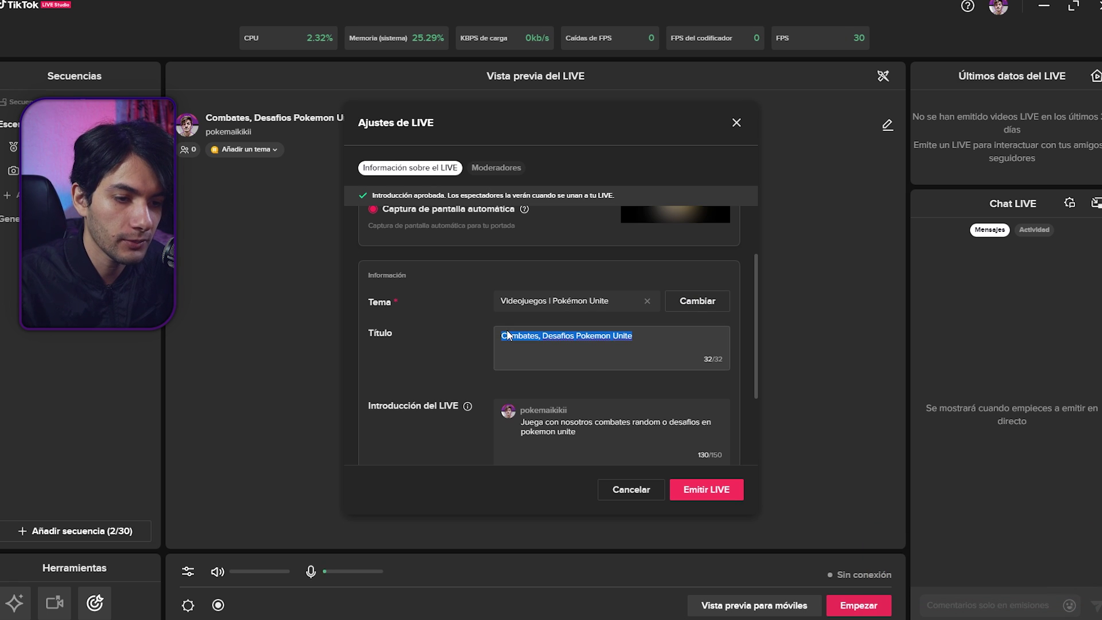
{"action": "left_click", "coordinate": [583, 334]}
{"action": "scroll", "coordinate": [402, 298], "scroll_direction": "down", "scroll_amount": 2}
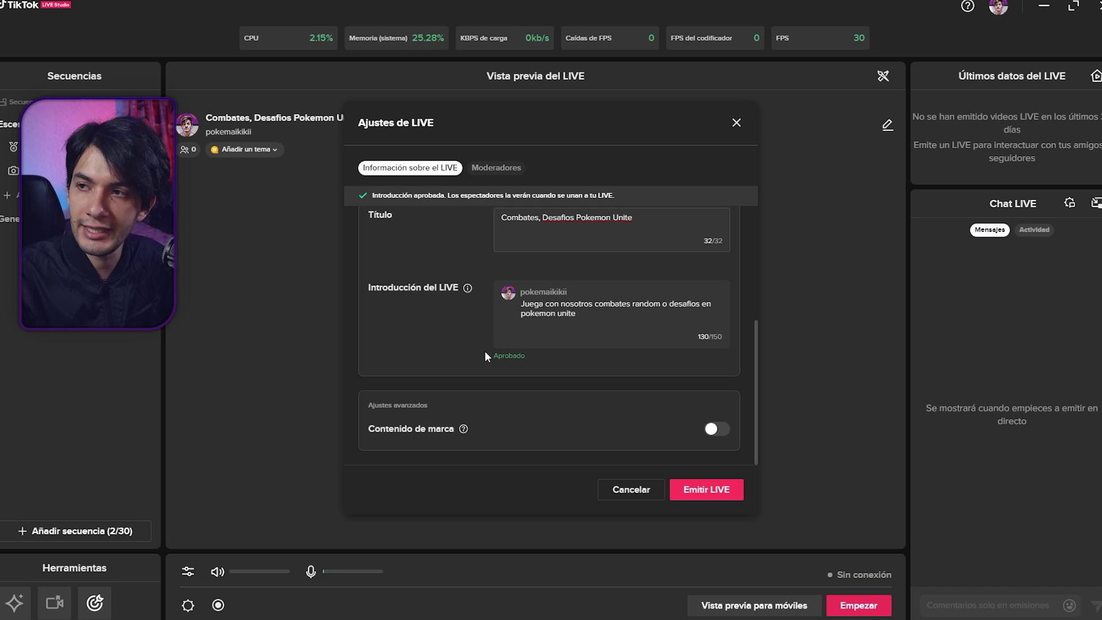
{"action": "left_click", "coordinate": [706, 491]}
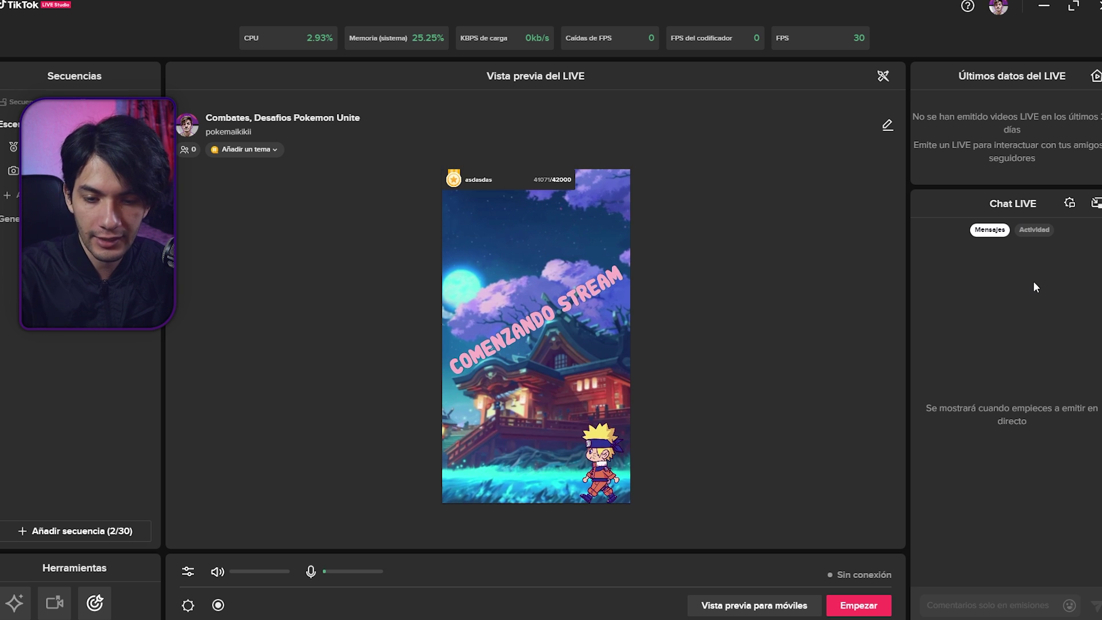
Pop out the LIVE chat as a floating panel, place it beside the OBS Studio preview, and minimize the main window.
{"action": "left_click", "coordinate": [1096, 208]}
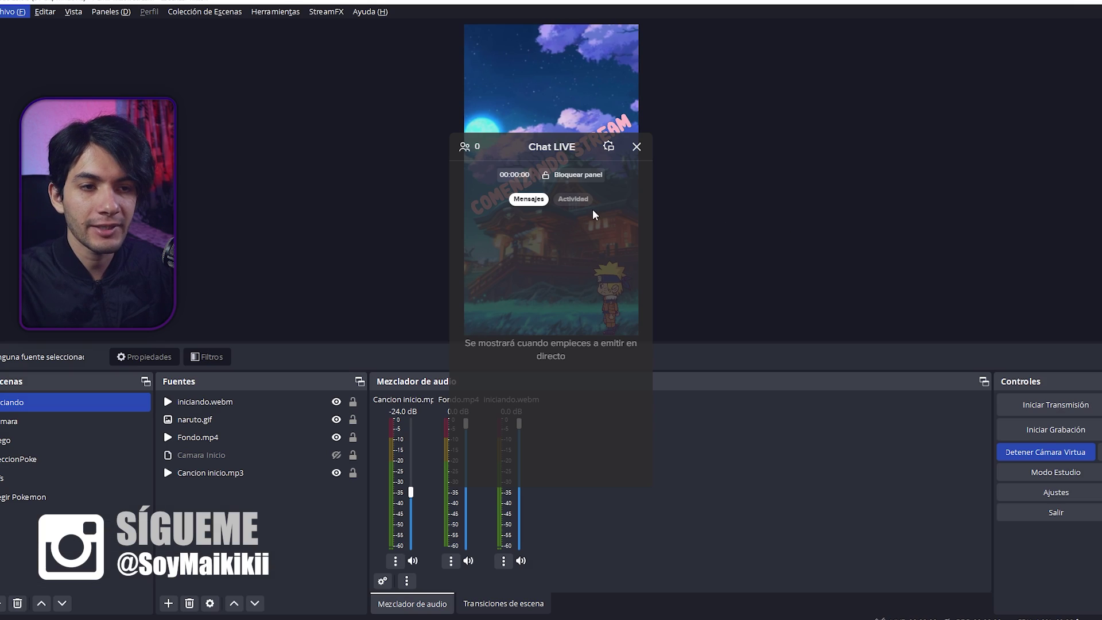
{"action": "left_click_drag", "start_coordinate": [547, 144], "coordinate": [330, 138]}
{"action": "left_click", "coordinate": [1036, 6]}
{"action": "left_click", "coordinate": [1037, 5]}
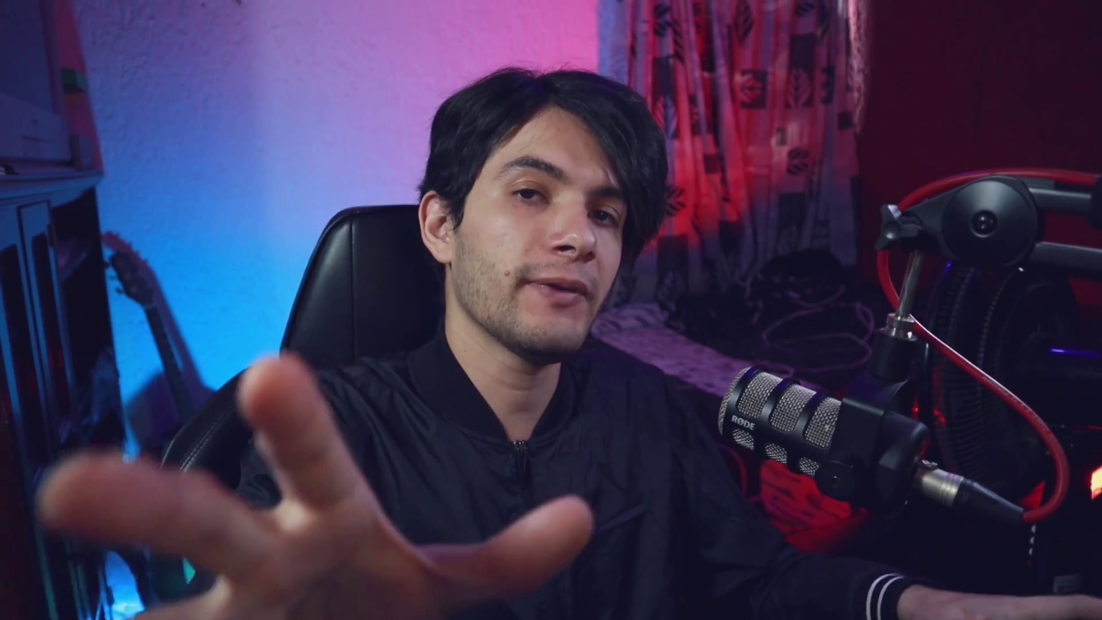